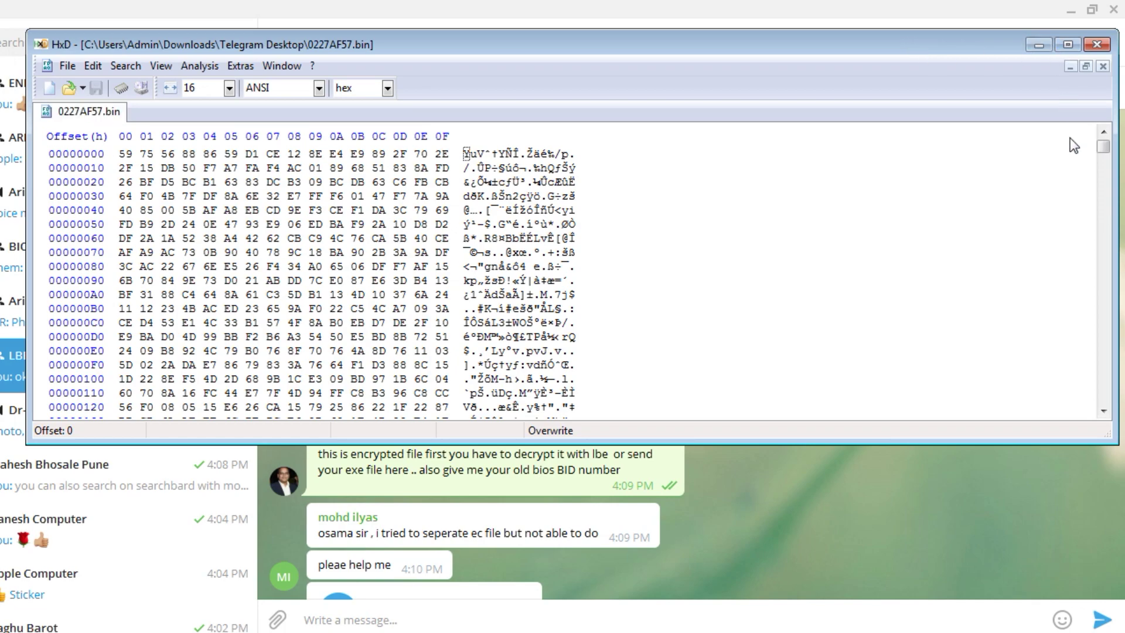
mouse_move(1104, 147)
mouse_down()
mouse_move(1106, 412)
mouse_move(1105, 366)
mouse_up()
scroll(499, 227, up, 7)
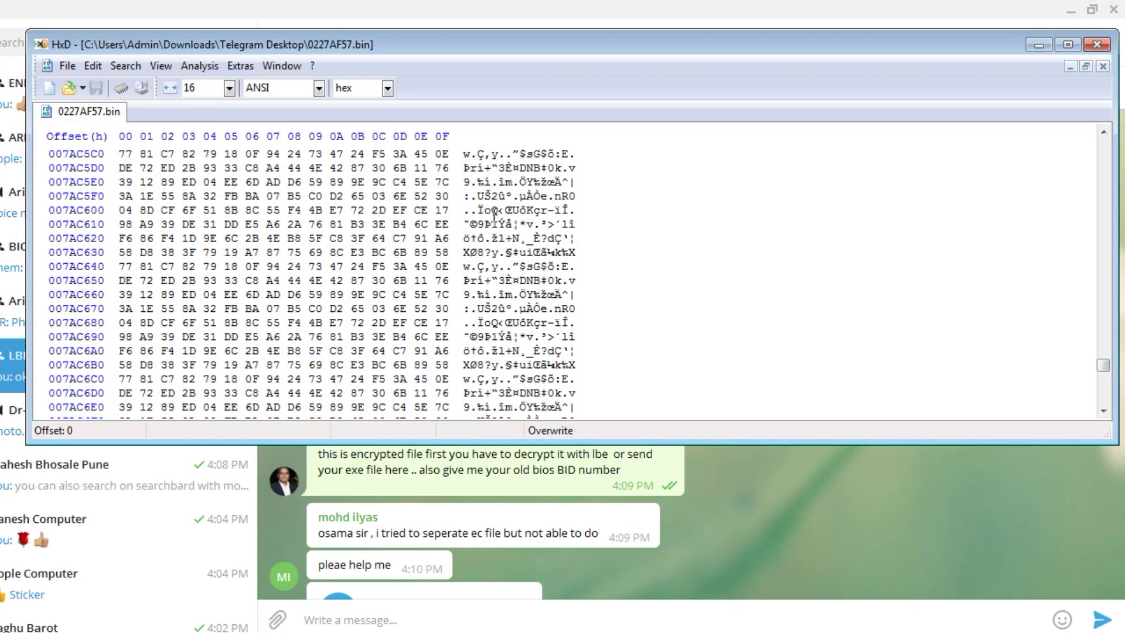
scroll(498, 220, up, 7)
scroll(497, 211, up, 6)
scroll(497, 205, up, 6)
scroll(497, 205, up, 6)
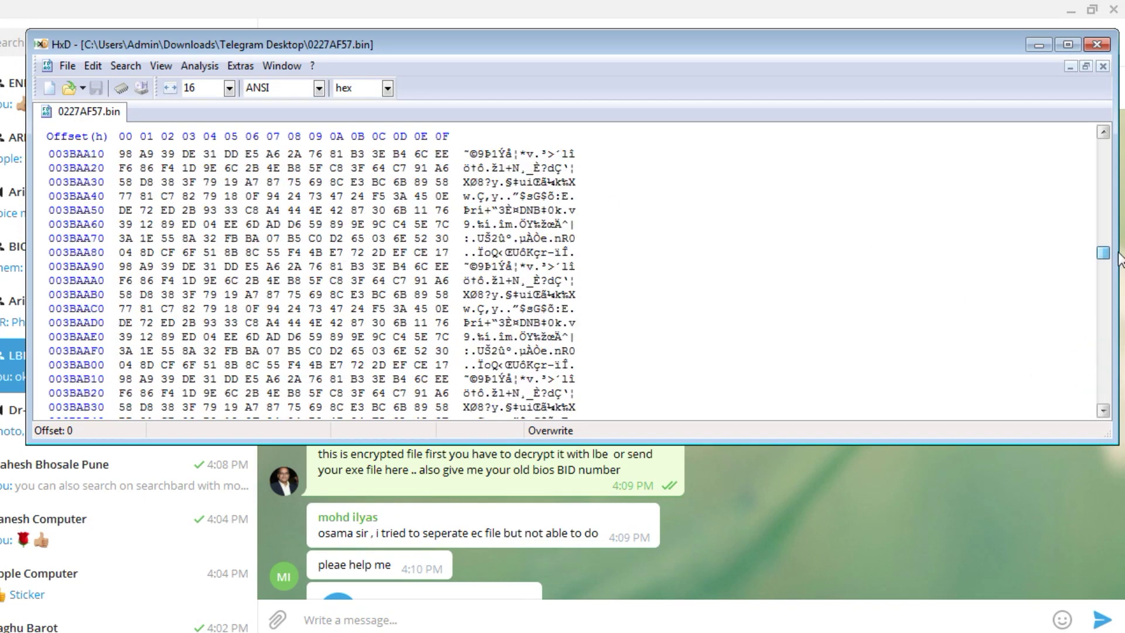
drag(1101, 368, 1104, 146)
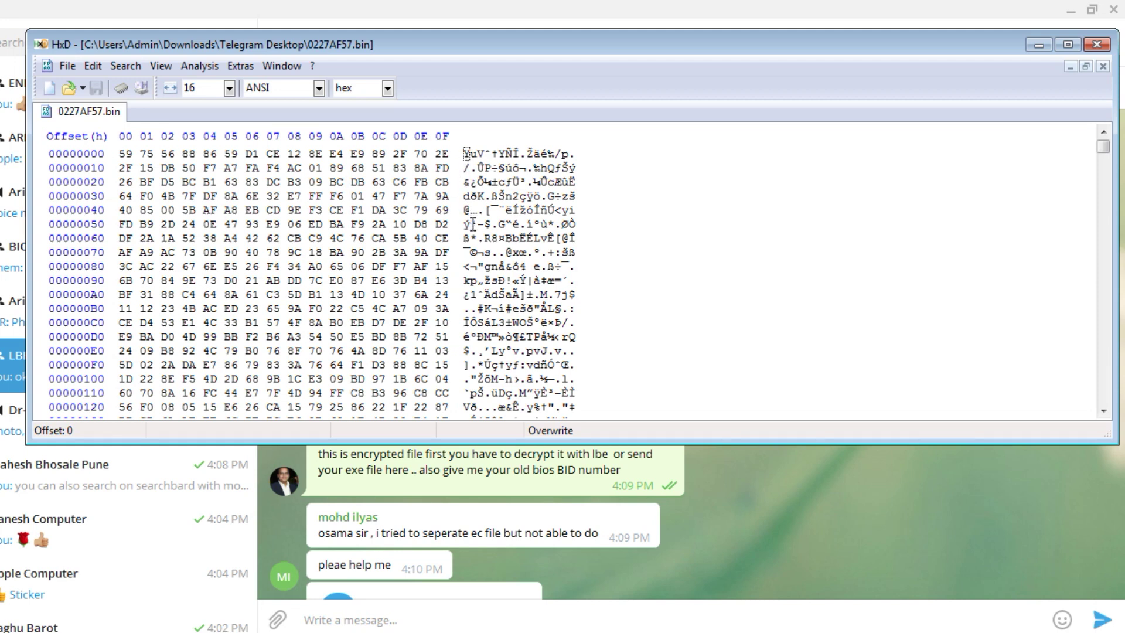
scroll(468, 282, down, 2)
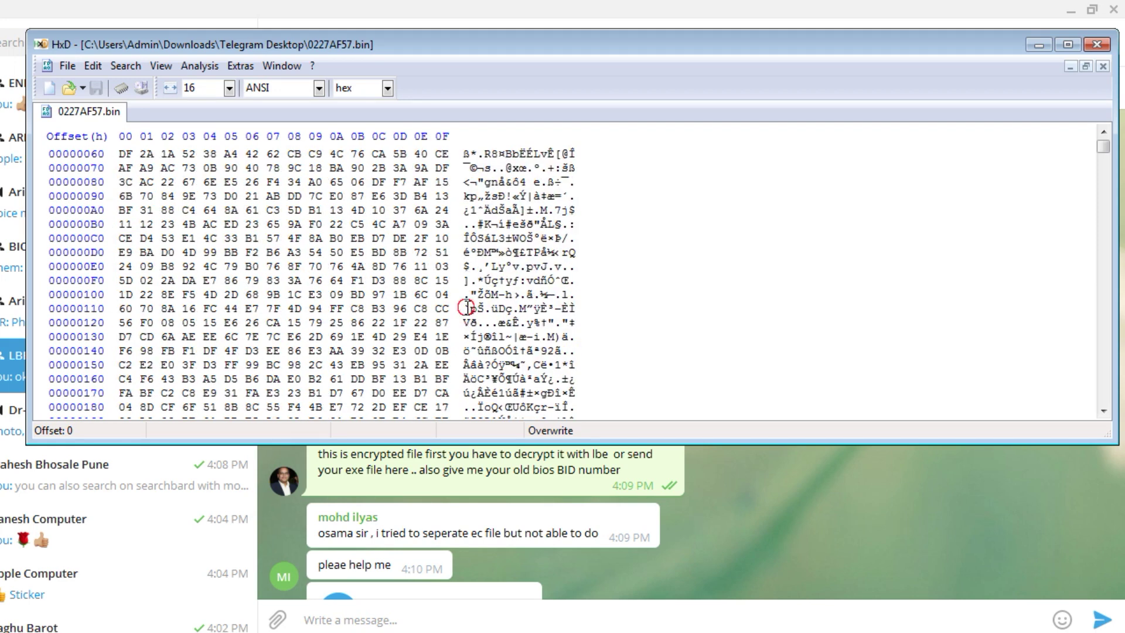
drag(464, 309, 566, 309)
scroll(515, 314, down, 5)
scroll(516, 313, down, 4)
scroll(468, 307, down, 4)
scroll(465, 312, down, 4)
scroll(460, 314, down, 4)
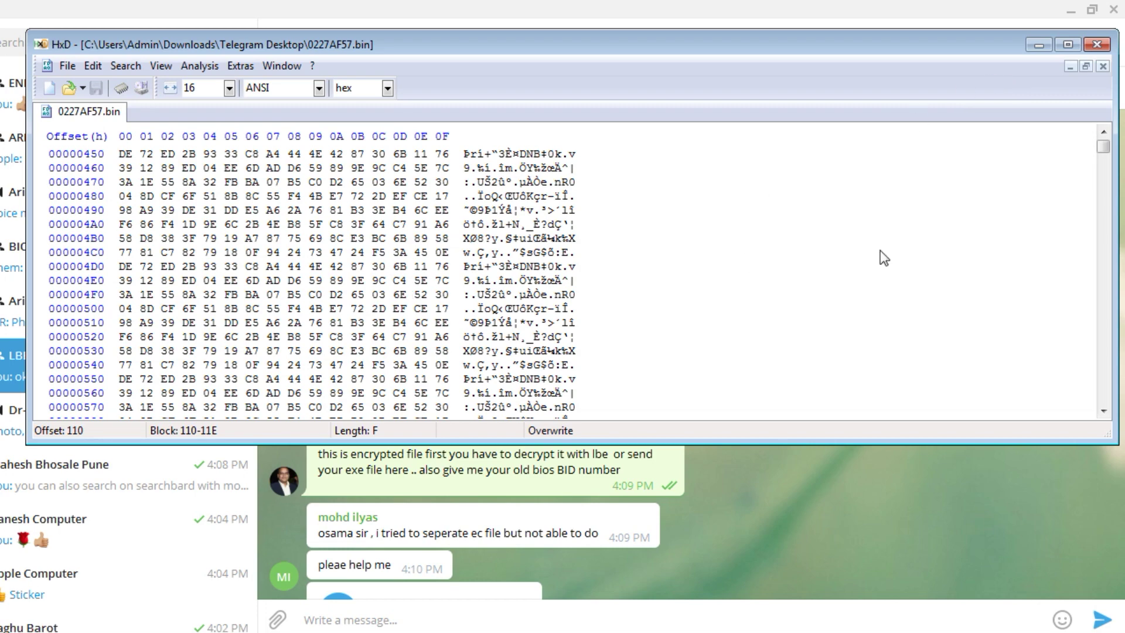
mouse_move(1103, 148)
mouse_down()
mouse_move(1106, 408)
mouse_move(1104, 134)
mouse_up()
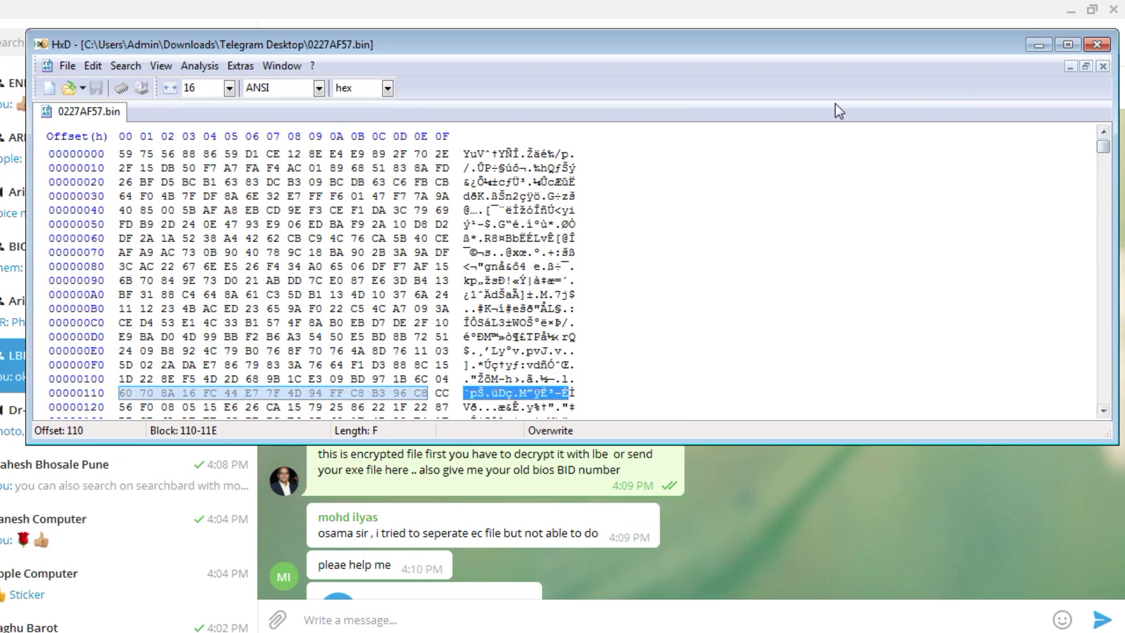
Step: Close the encrypted 0227AF57.bin hex view in HxD after reviewing it
click(1097, 44)
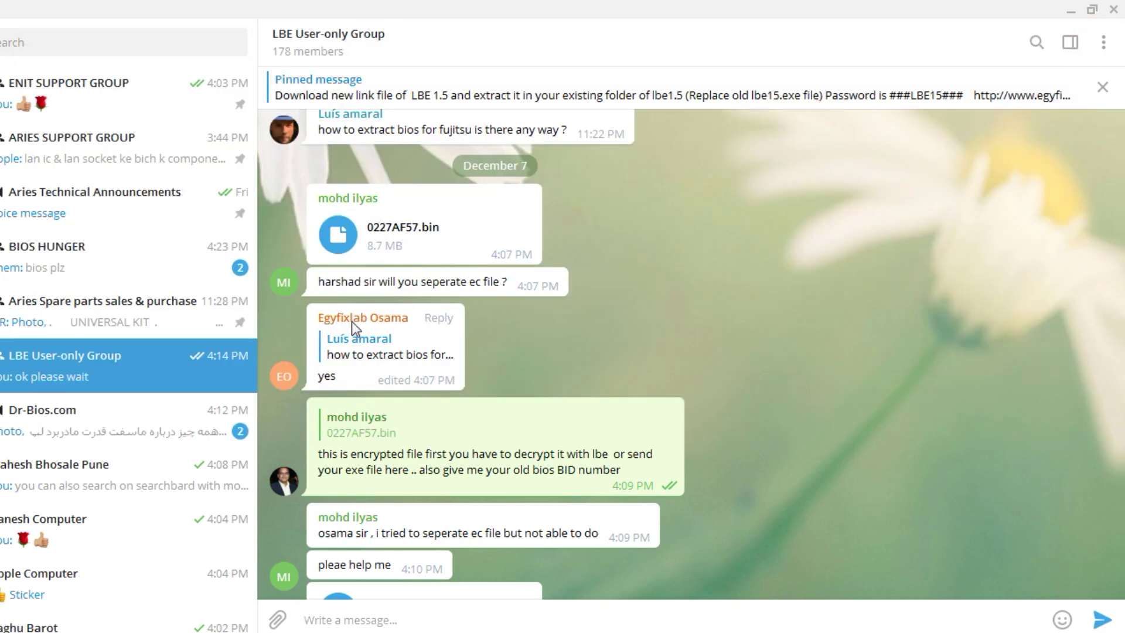
scroll(352, 323, down, 2)
scroll(352, 327, down, 1)
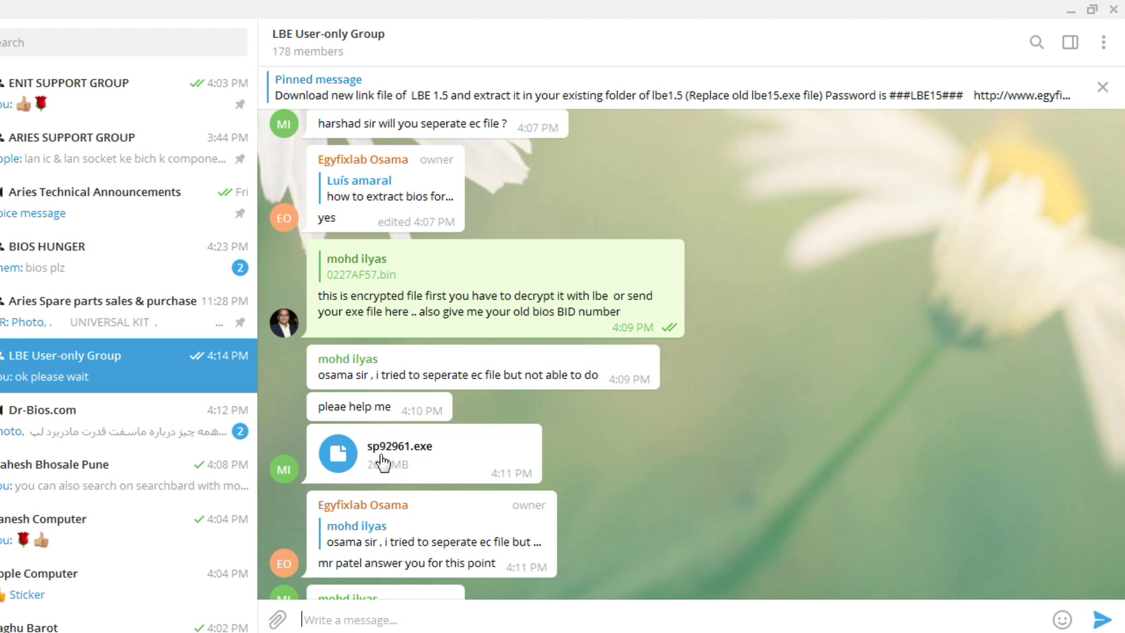
Step: Load sp92961.exe into LBE's HP EXE Extractor so its EXE type is detected
click(429, 621)
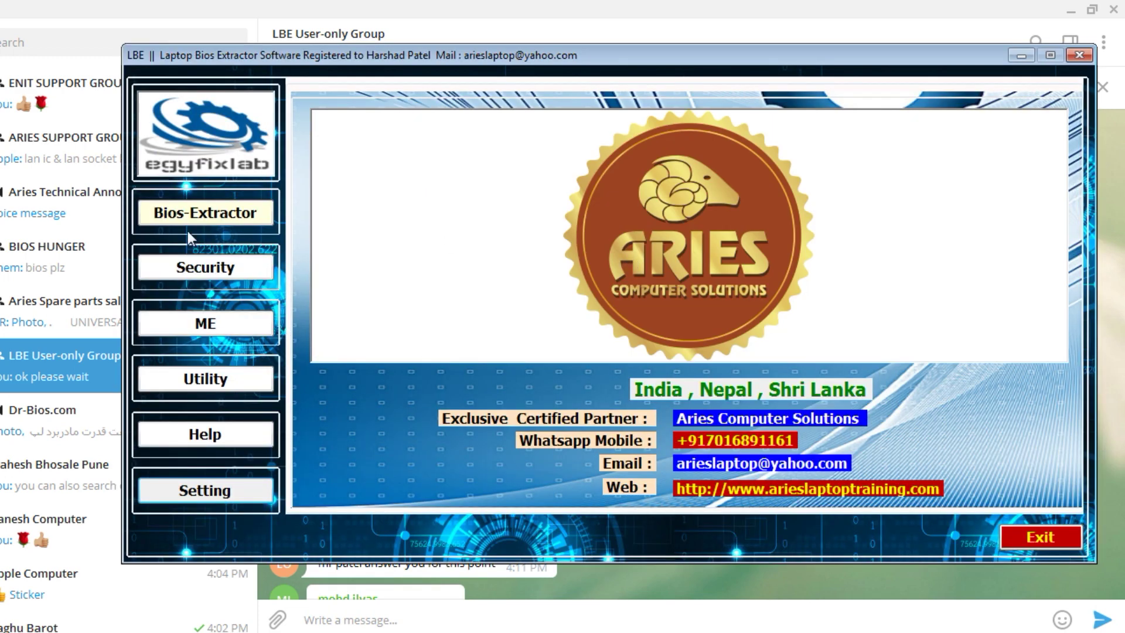
click(214, 212)
mouse_move(280, 223)
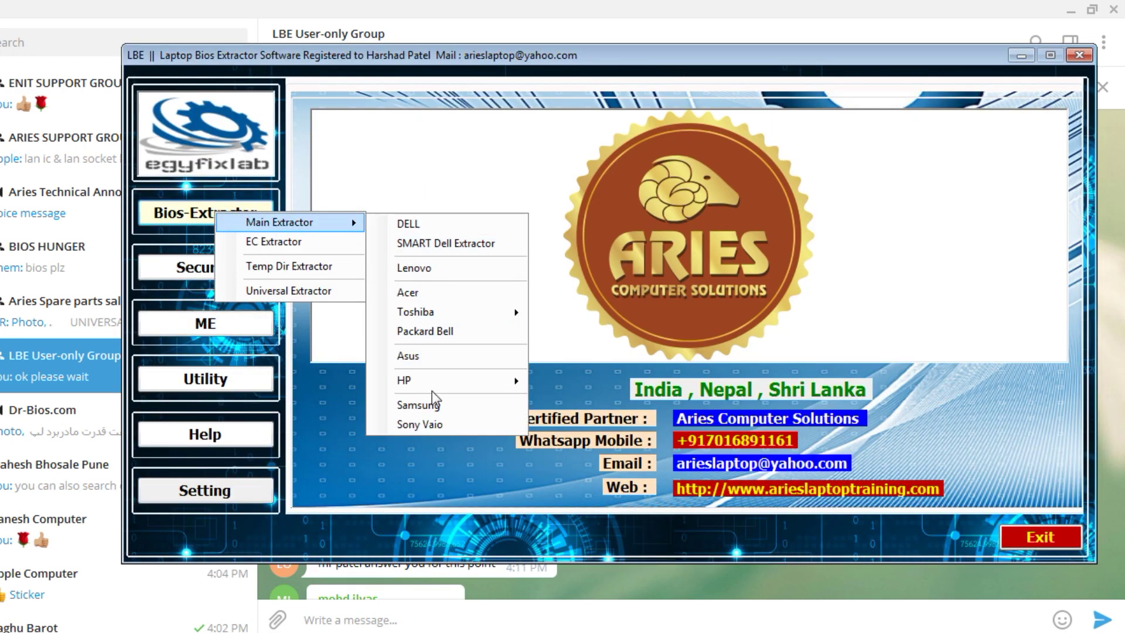
mouse_move(448, 380)
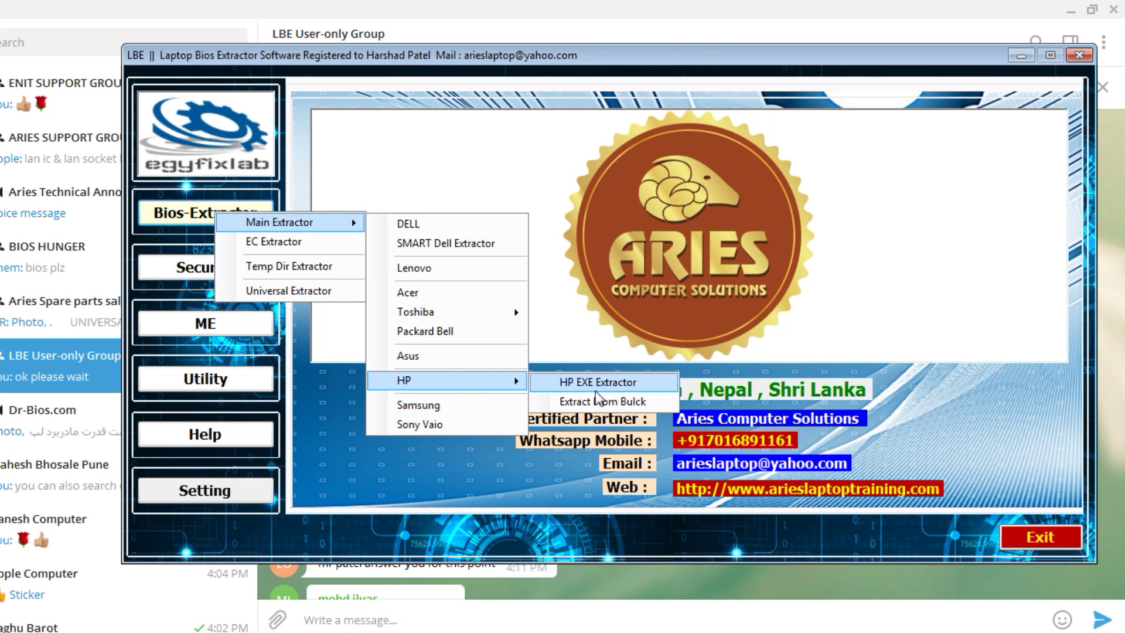
click(600, 387)
mouse_move(478, 103)
mouse_down()
mouse_move(709, 94)
mouse_move(697, 95)
mouse_up()
click(697, 155)
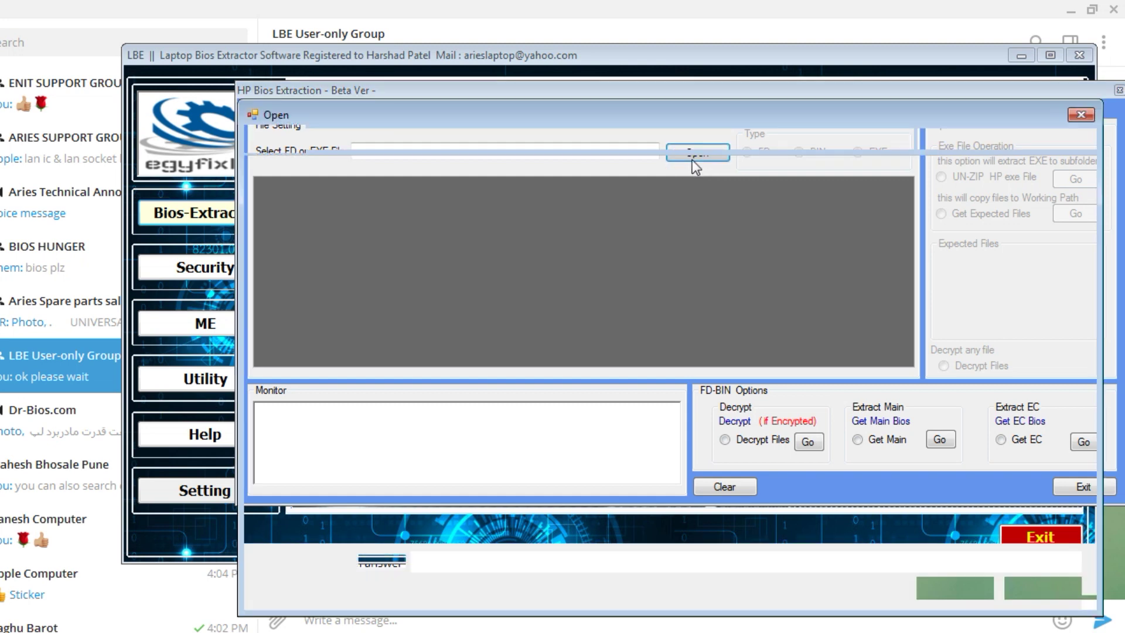
click(451, 223)
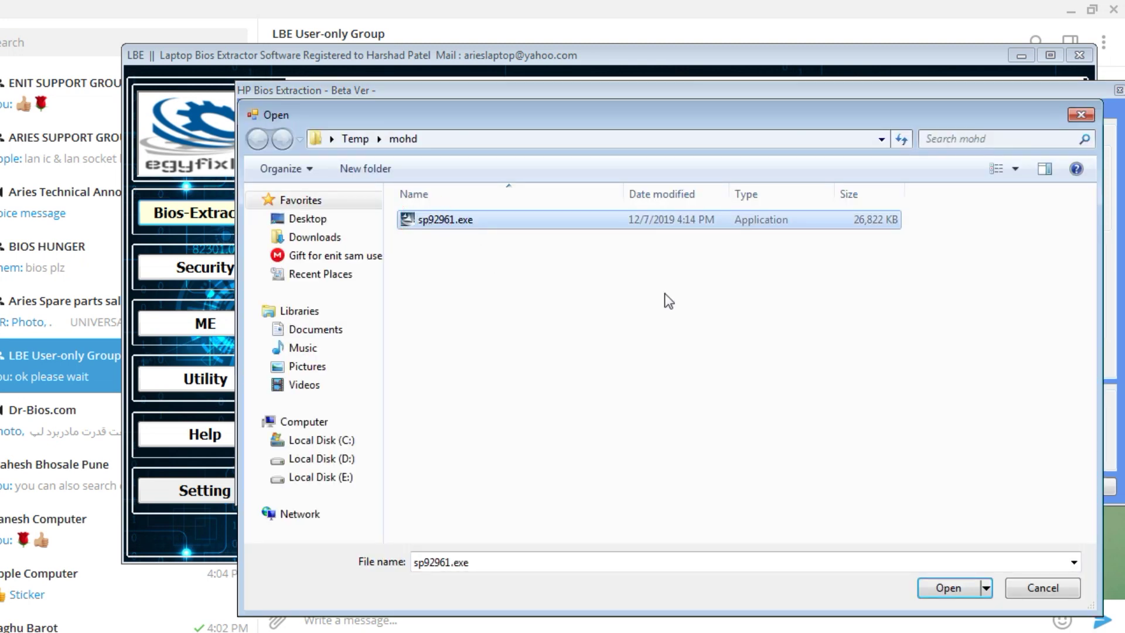
click(948, 588)
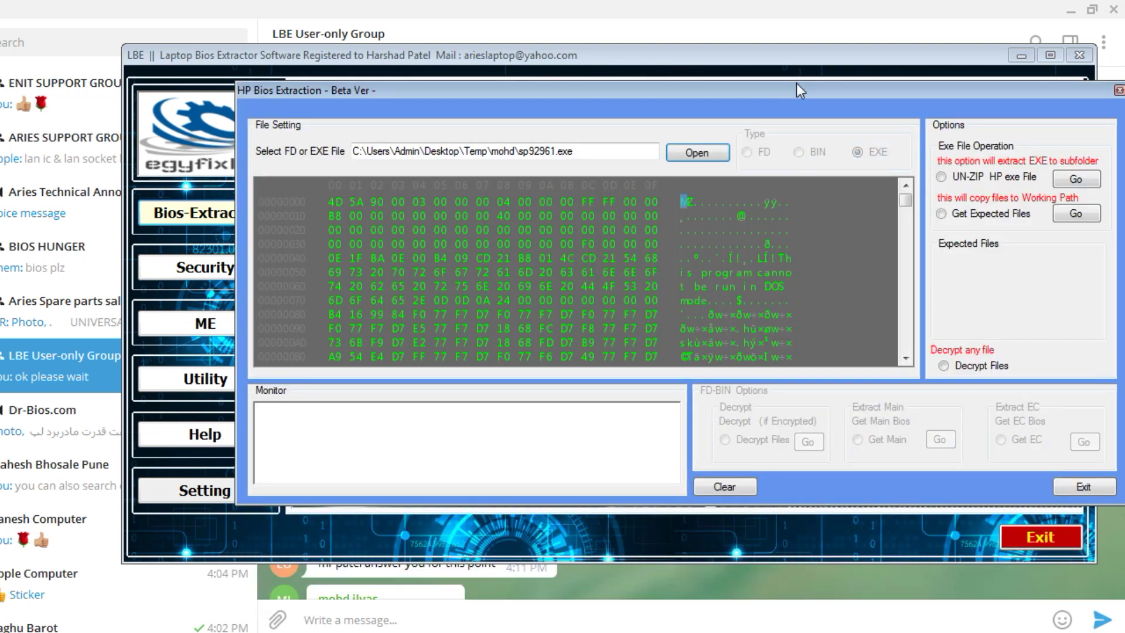
Step: Unpack sp92961.exe and copy out its five expected .bin files
drag(797, 83, 707, 71)
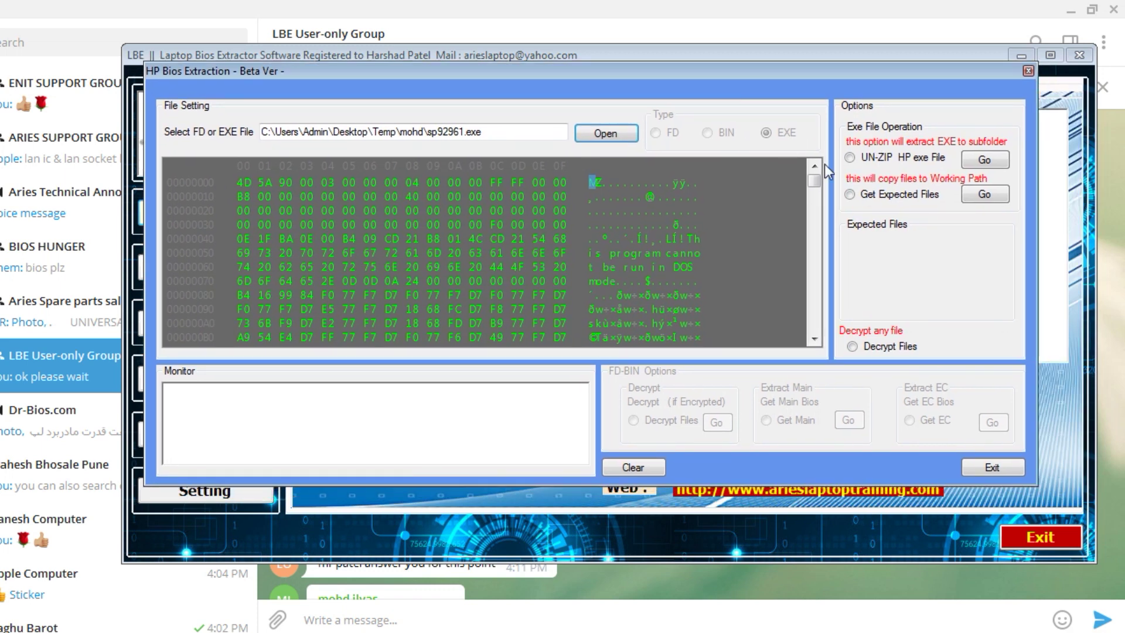
click(850, 159)
click(991, 162)
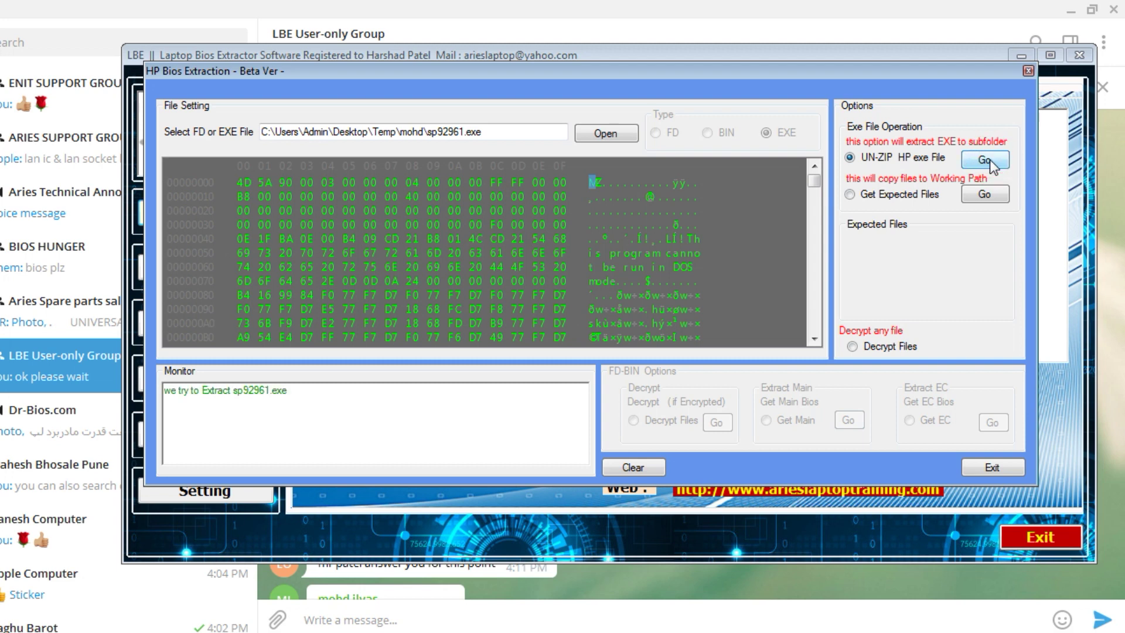
click(851, 196)
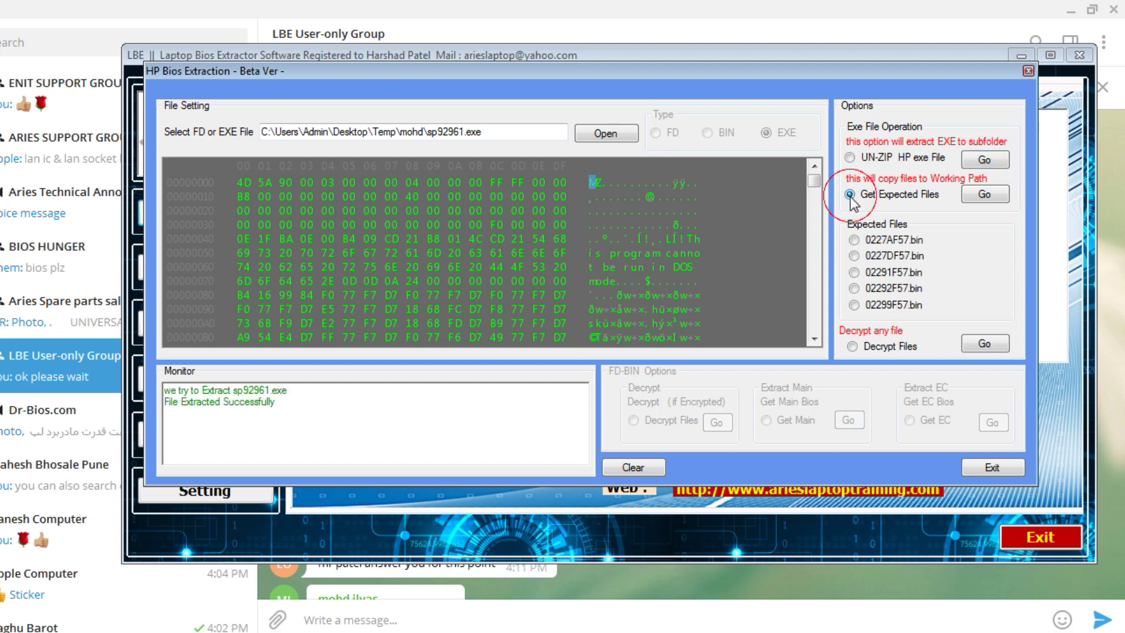
click(982, 198)
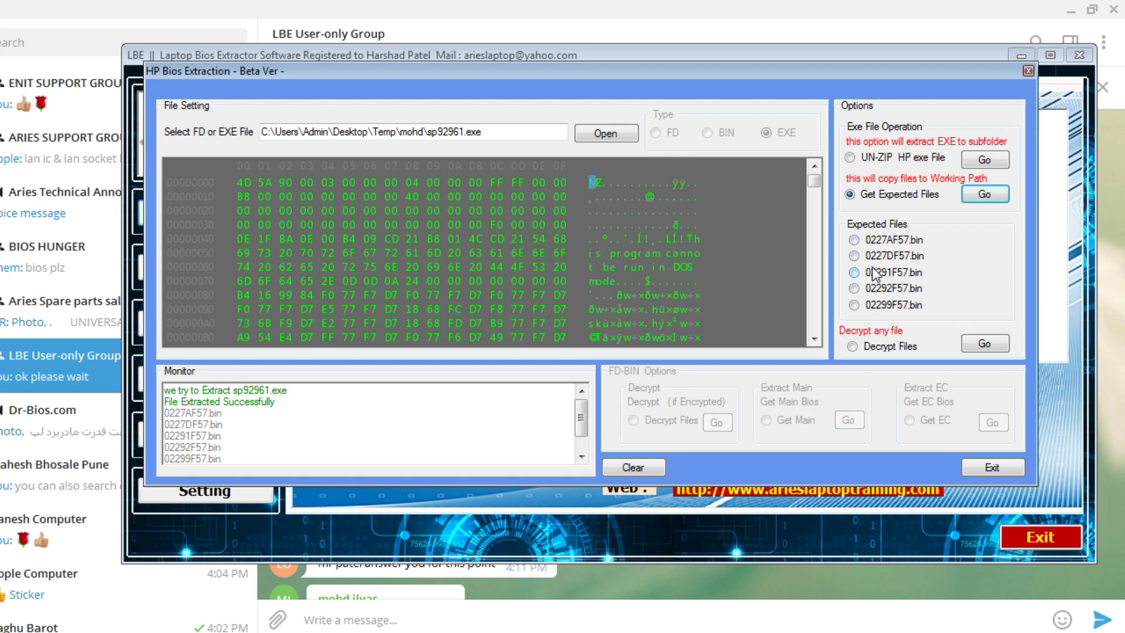
Step: Decrypt 0227AF57.bin, which launches the HP System BIOS Update Utility
click(854, 241)
click(855, 348)
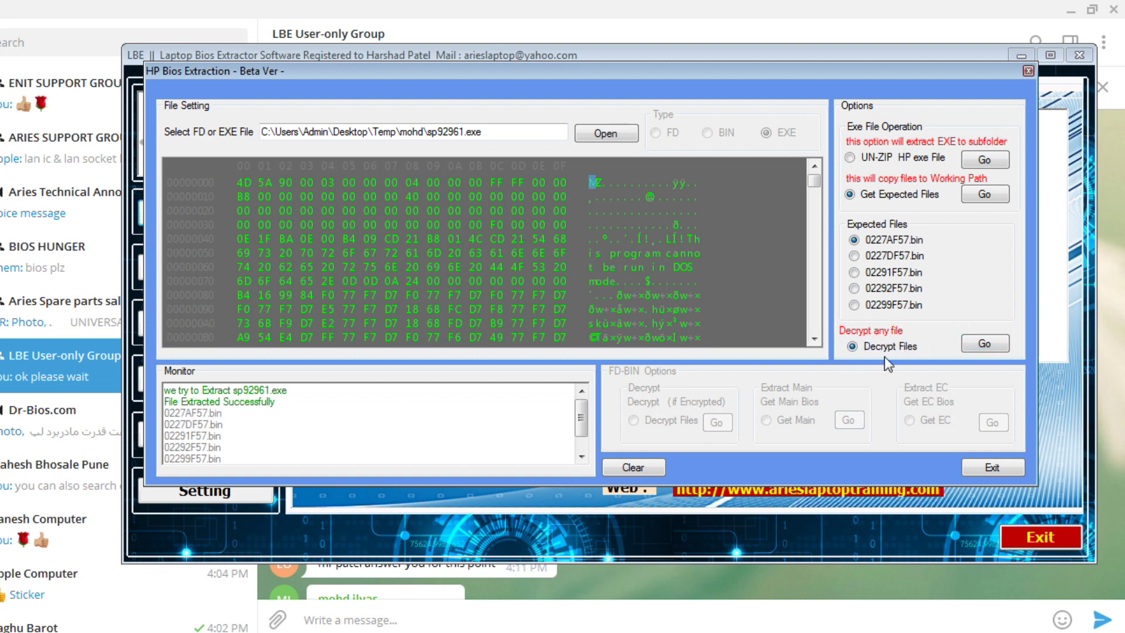
click(983, 347)
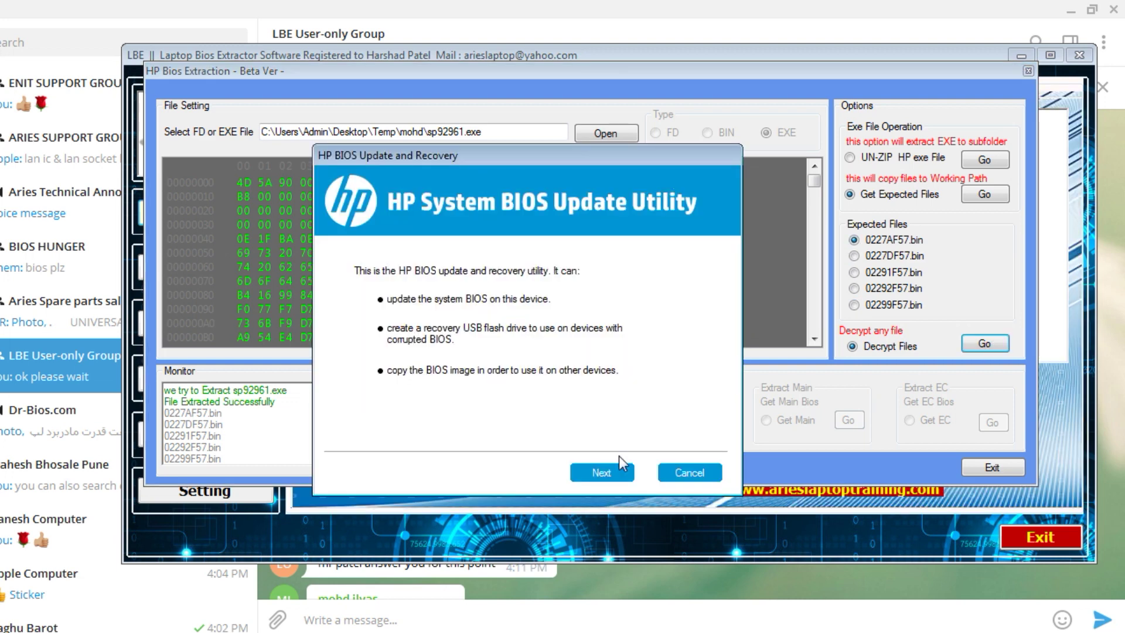
Step: Choose the Copy option in the HP System BIOS Update Utility
drag(578, 159, 679, 133)
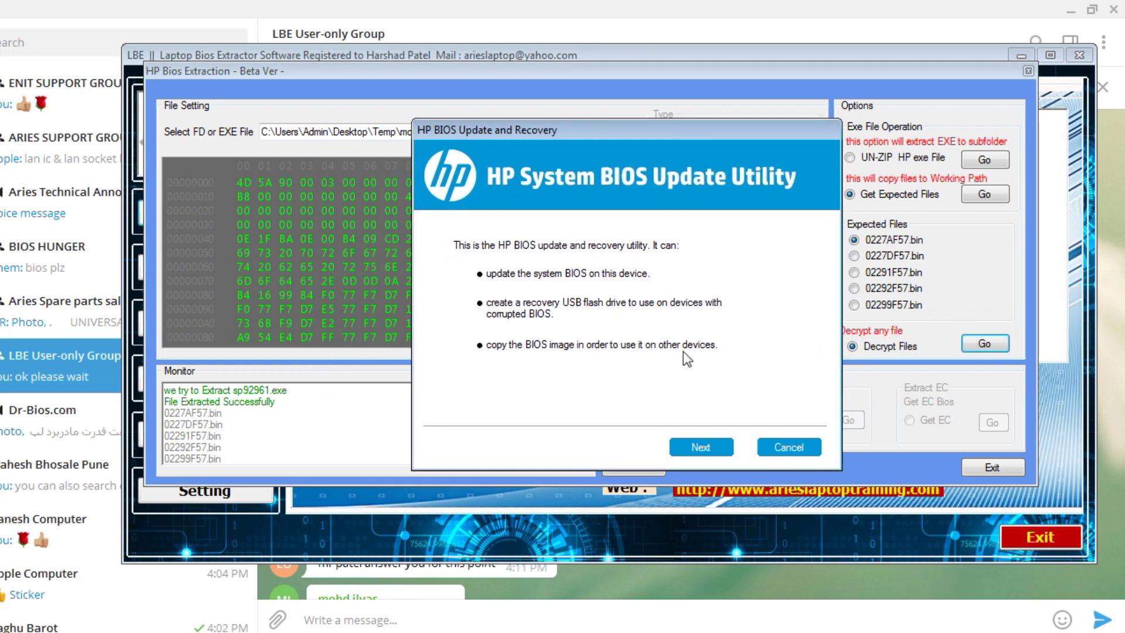
click(704, 448)
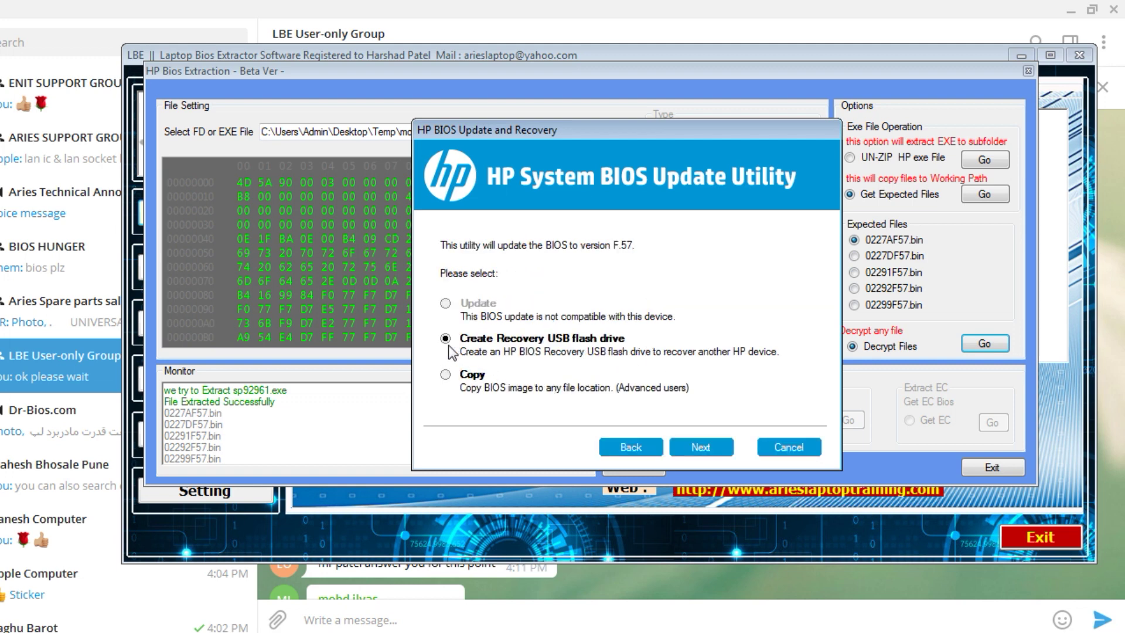
click(447, 376)
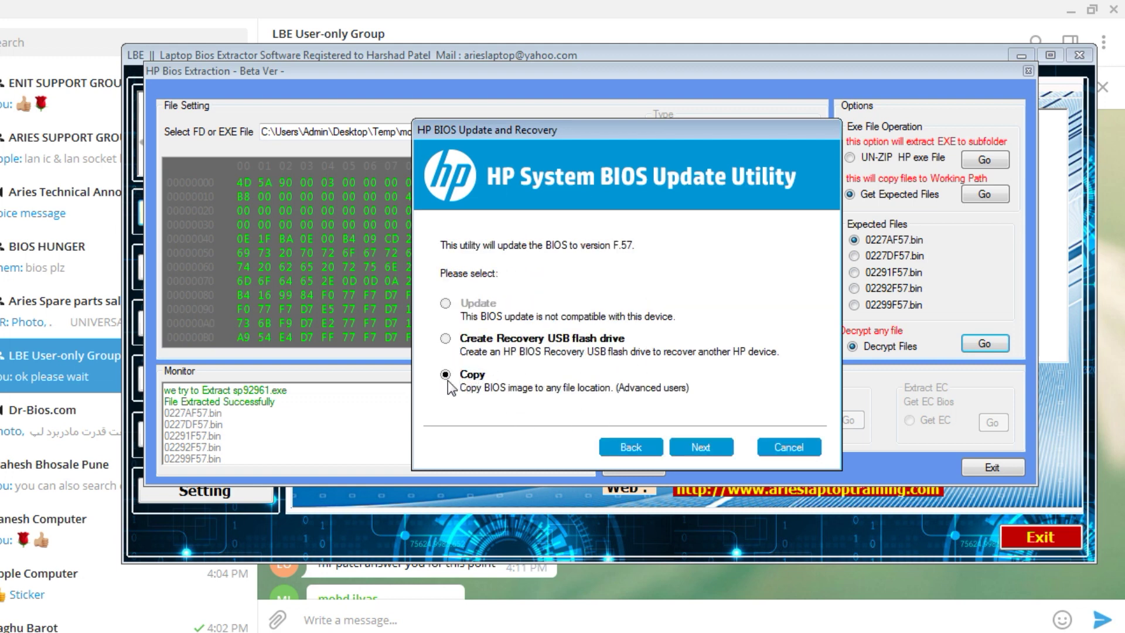
click(704, 450)
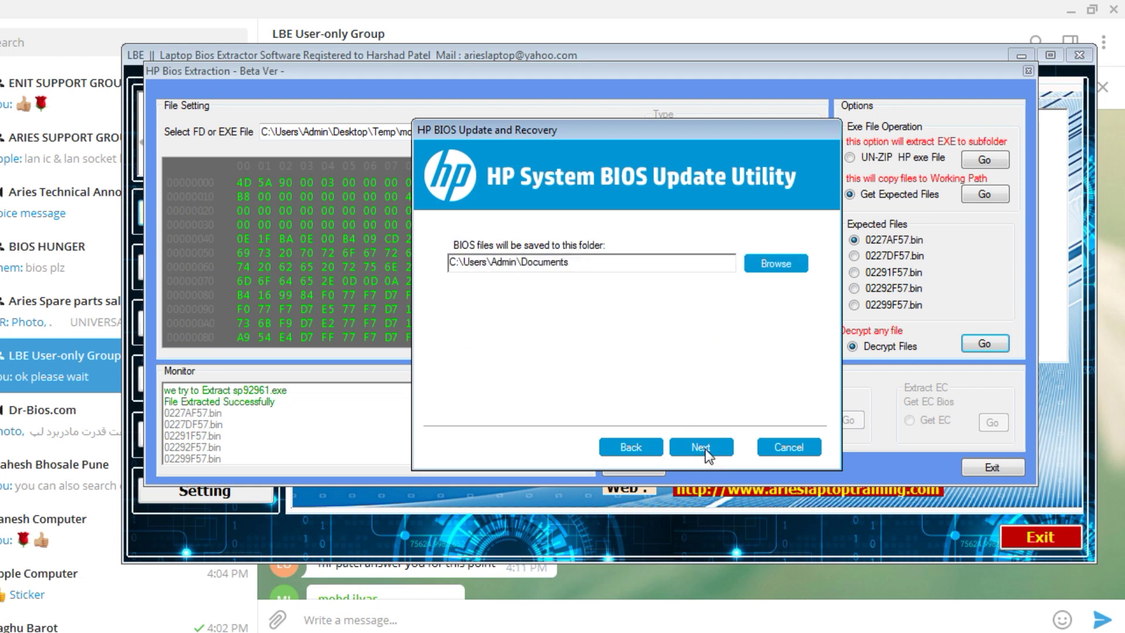
Step: Set the Desktop as the destination folder and start copying the BIOS image
click(777, 266)
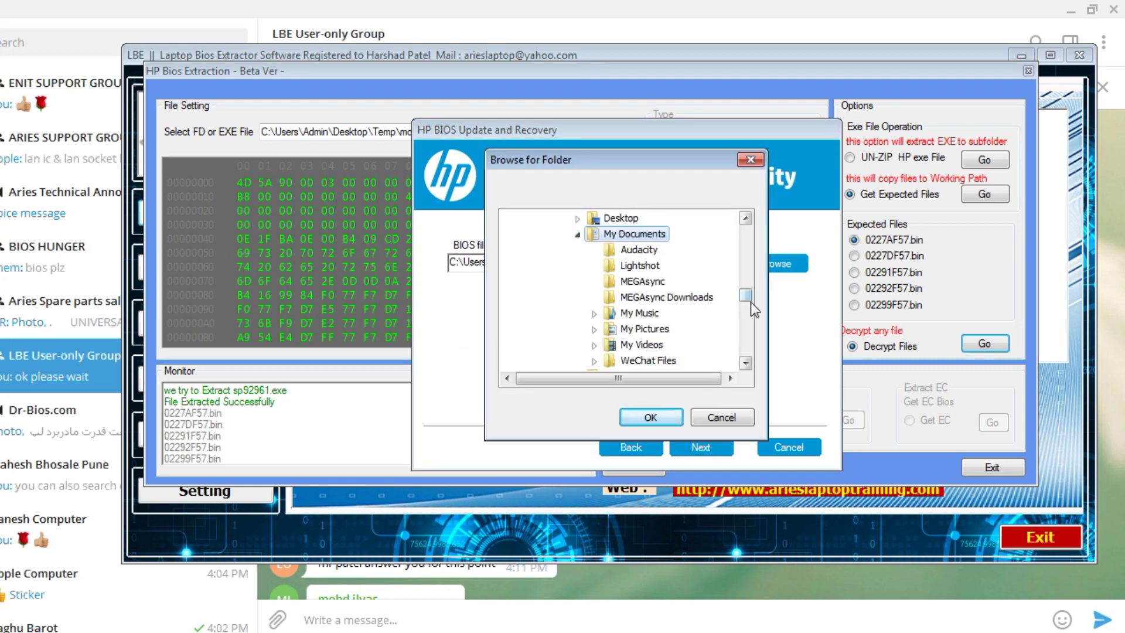
drag(748, 298, 753, 231)
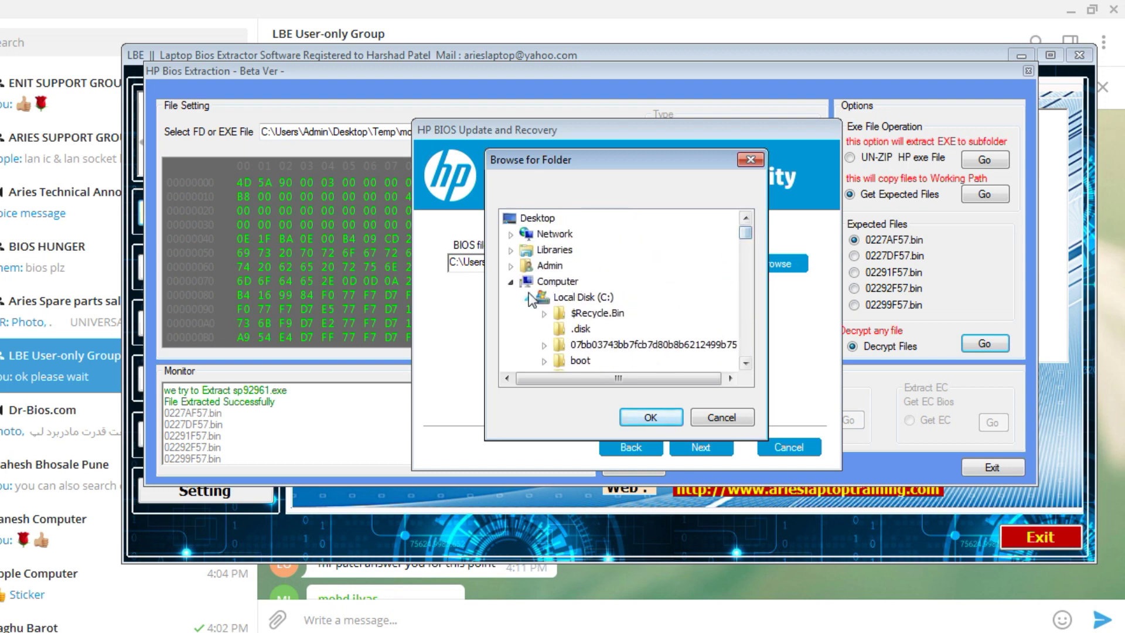
click(512, 282)
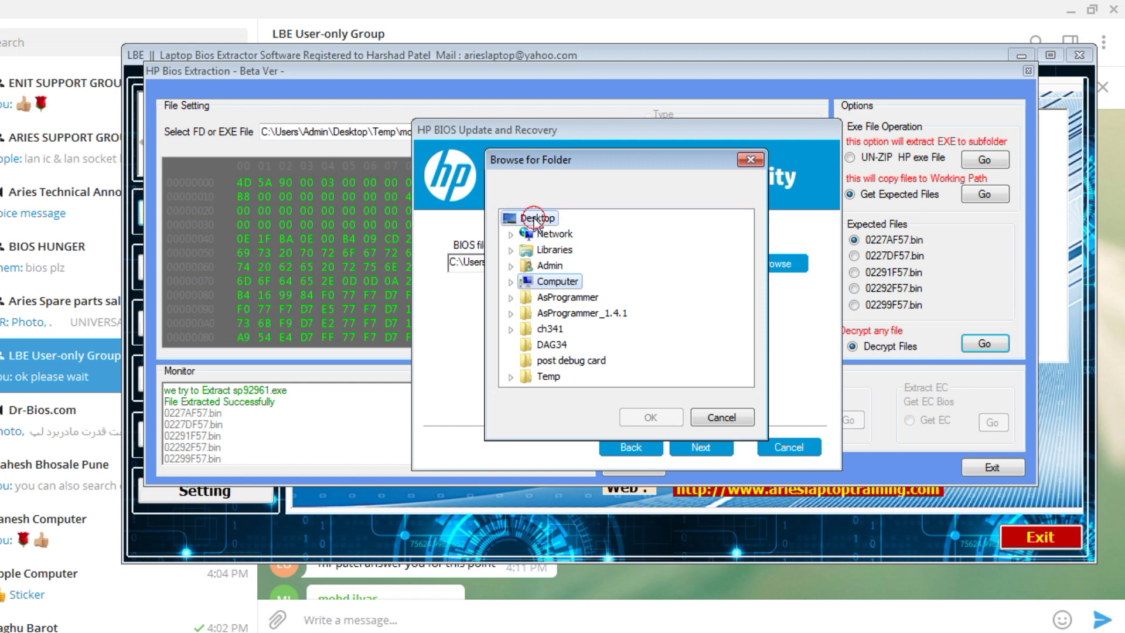
click(532, 218)
click(654, 417)
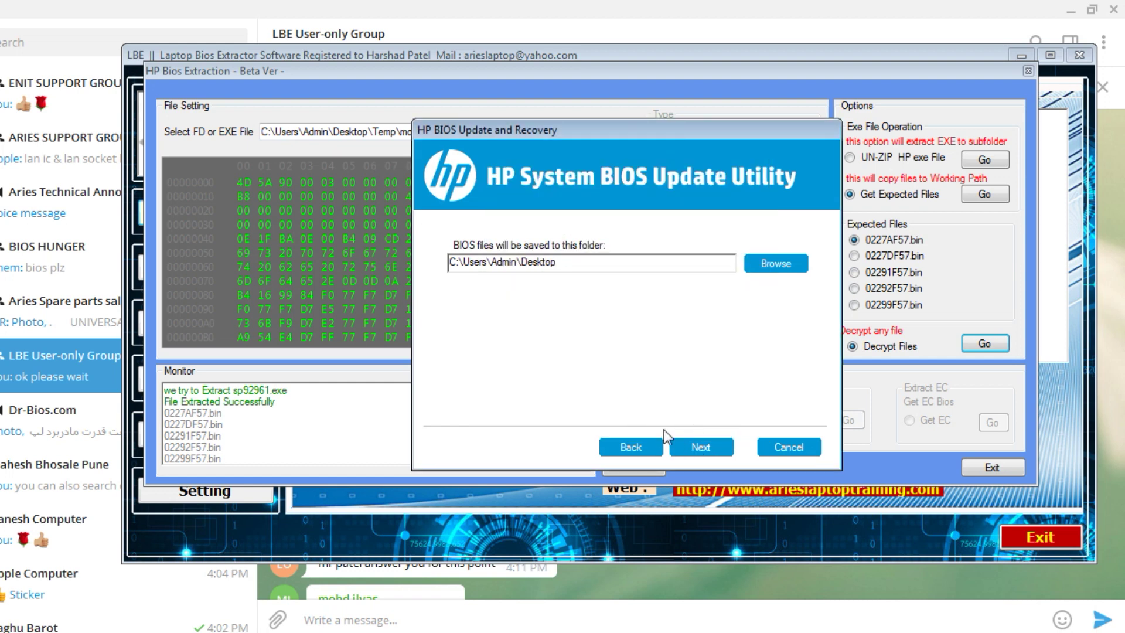
click(702, 447)
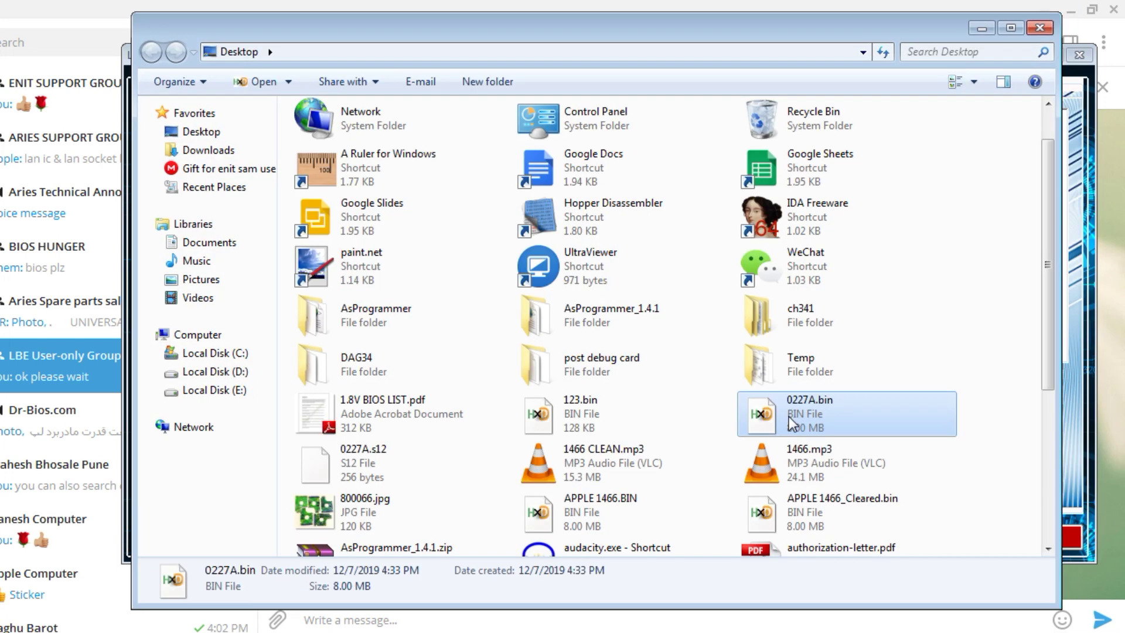
Step: Open 0227A.bin in HxD and mark rows 00000070–00000090 while checking the data
double_click(789, 416)
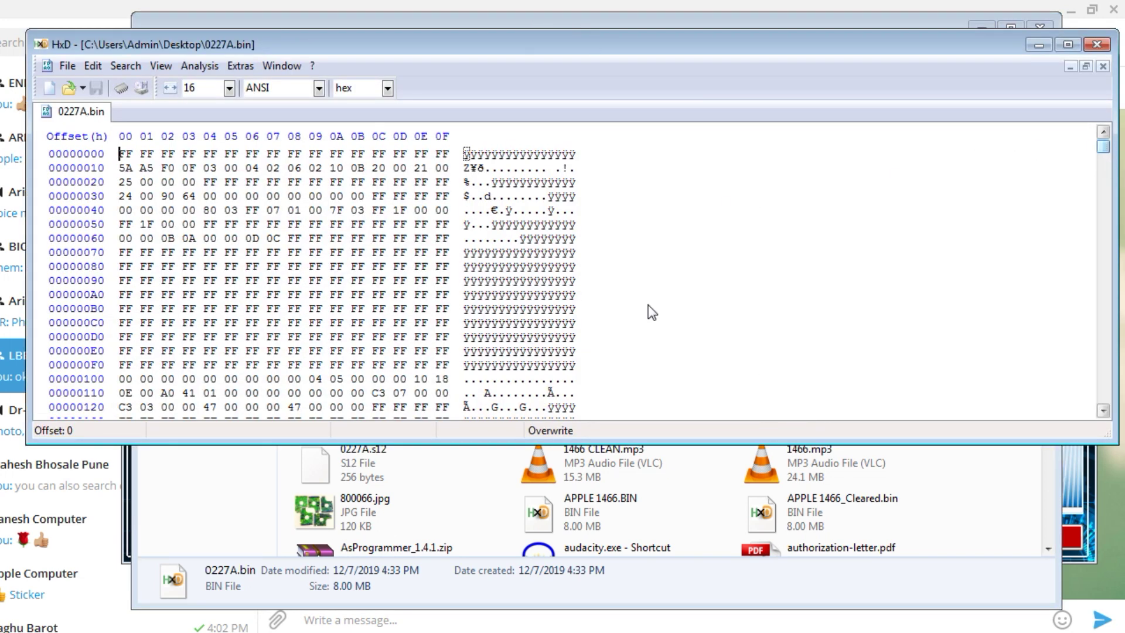
scroll(475, 352, down, 5)
scroll(473, 350, down, 3)
scroll(475, 344, down, 2)
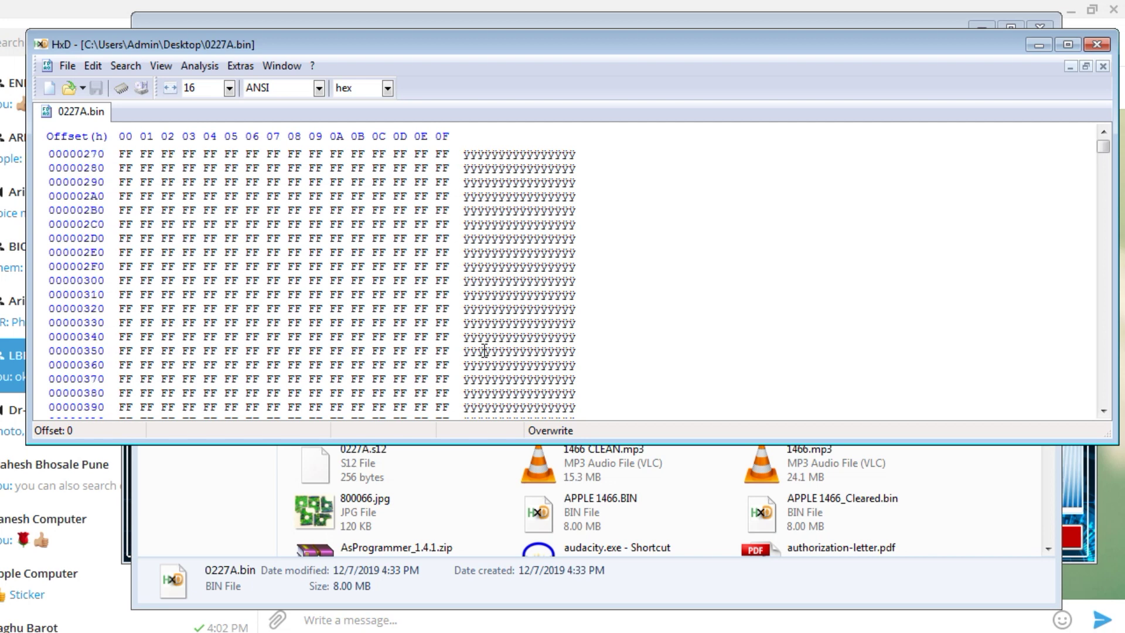
scroll(484, 334, up, 2)
scroll(493, 327, up, 3)
scroll(493, 329, up, 5)
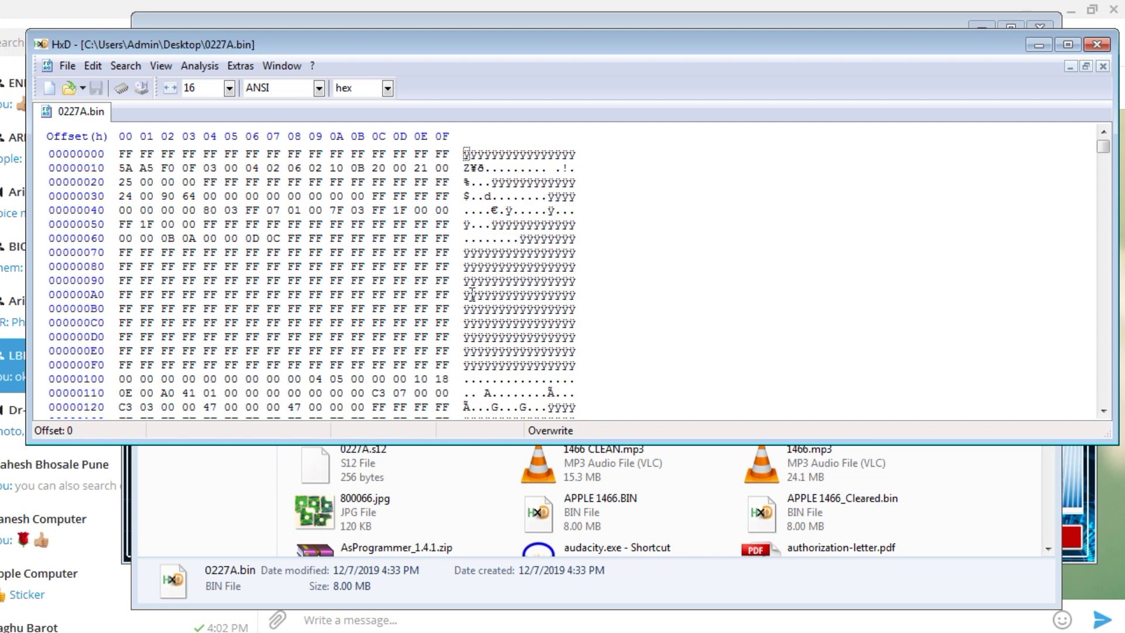
drag(462, 252, 578, 281)
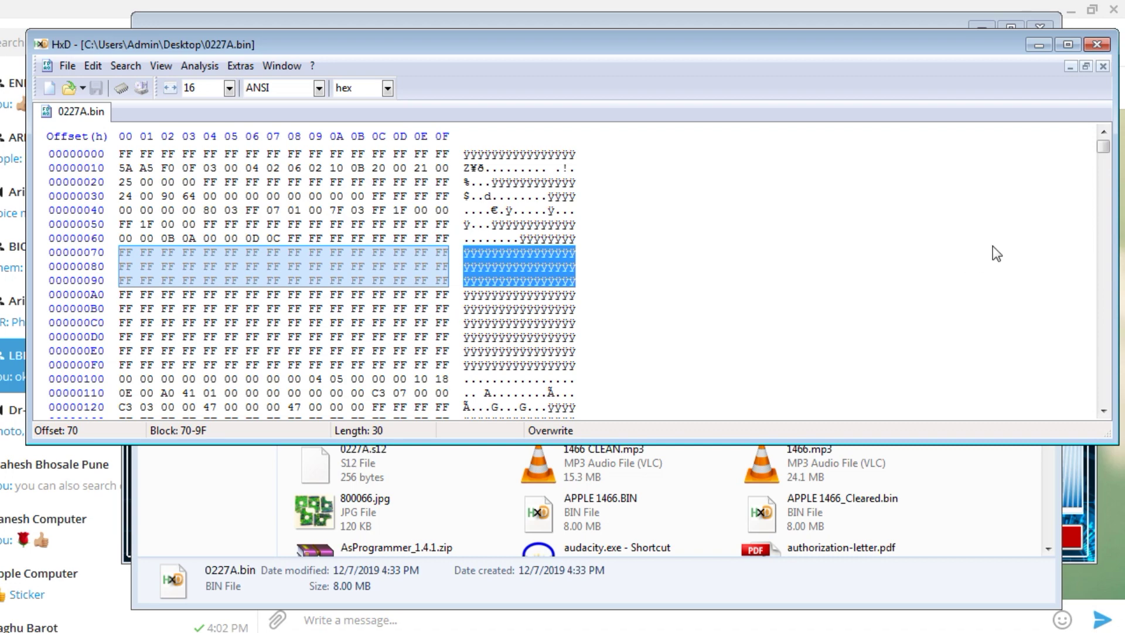
mouse_move(1106, 149)
mouse_down()
mouse_move(1101, 264)
mouse_move(1036, 394)
mouse_up()
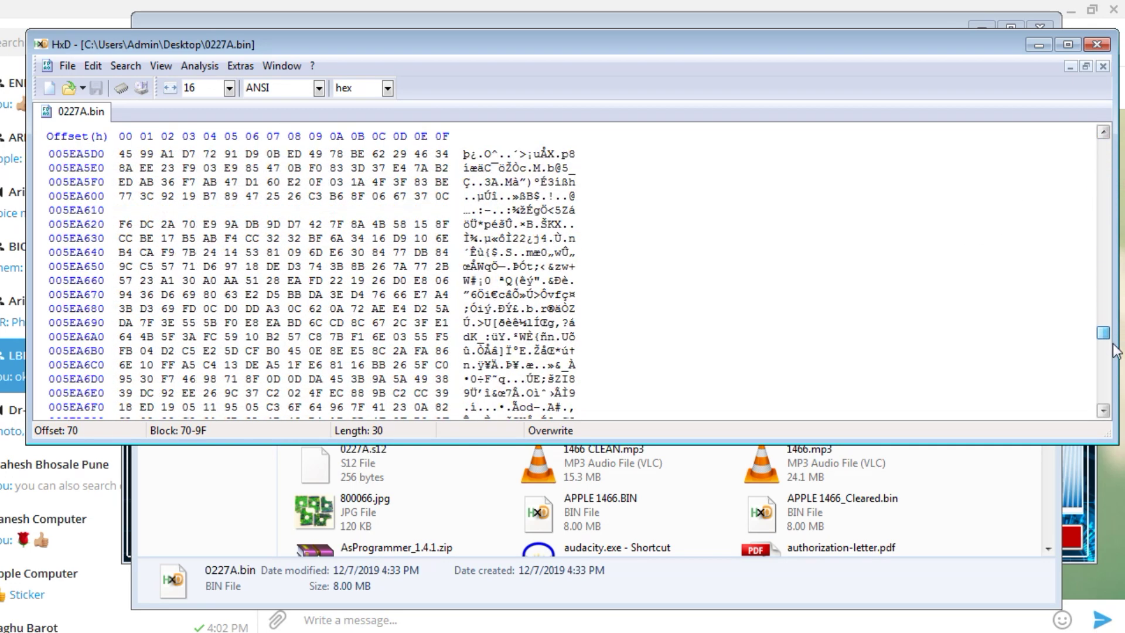
scroll(563, 254, up, 2)
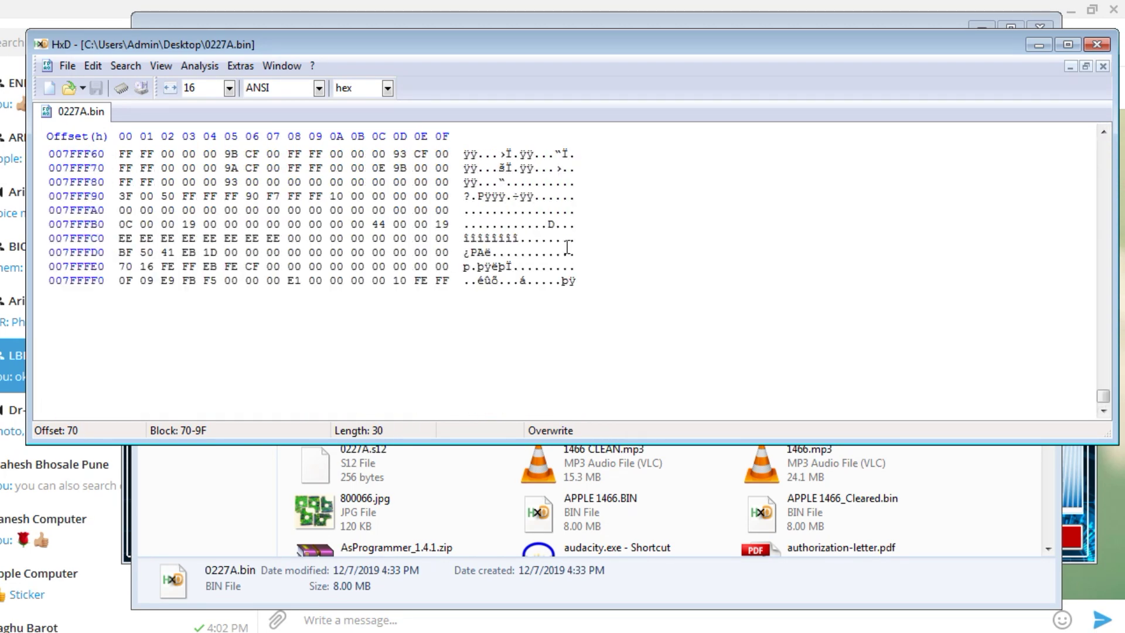
scroll(515, 315, up, 2)
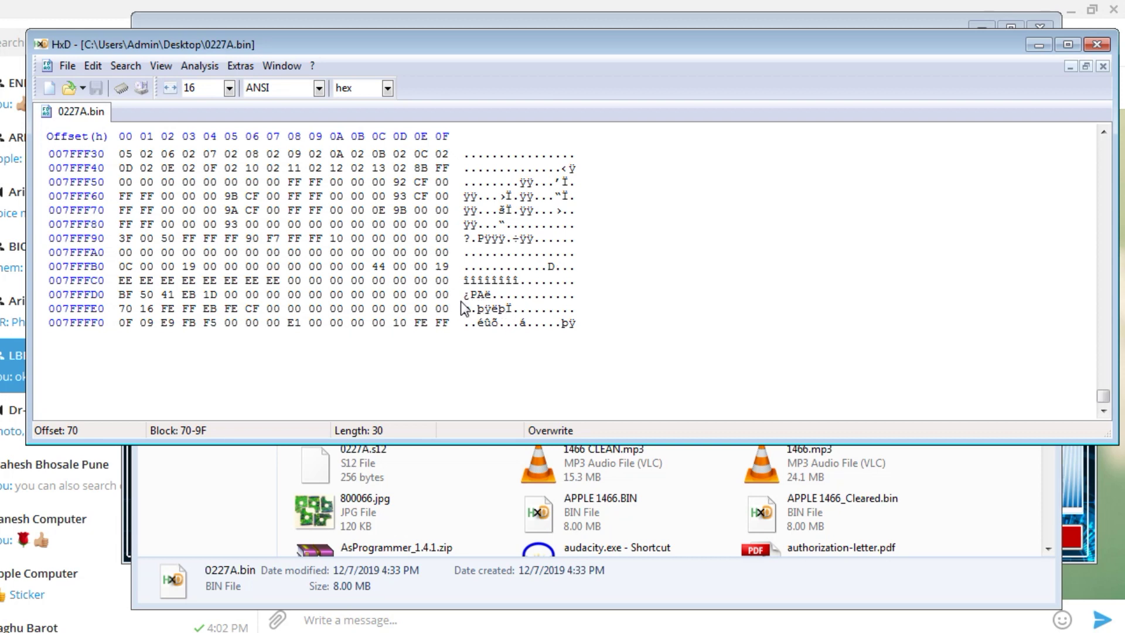
drag(467, 291, 598, 329)
scroll(601, 335, up, 5)
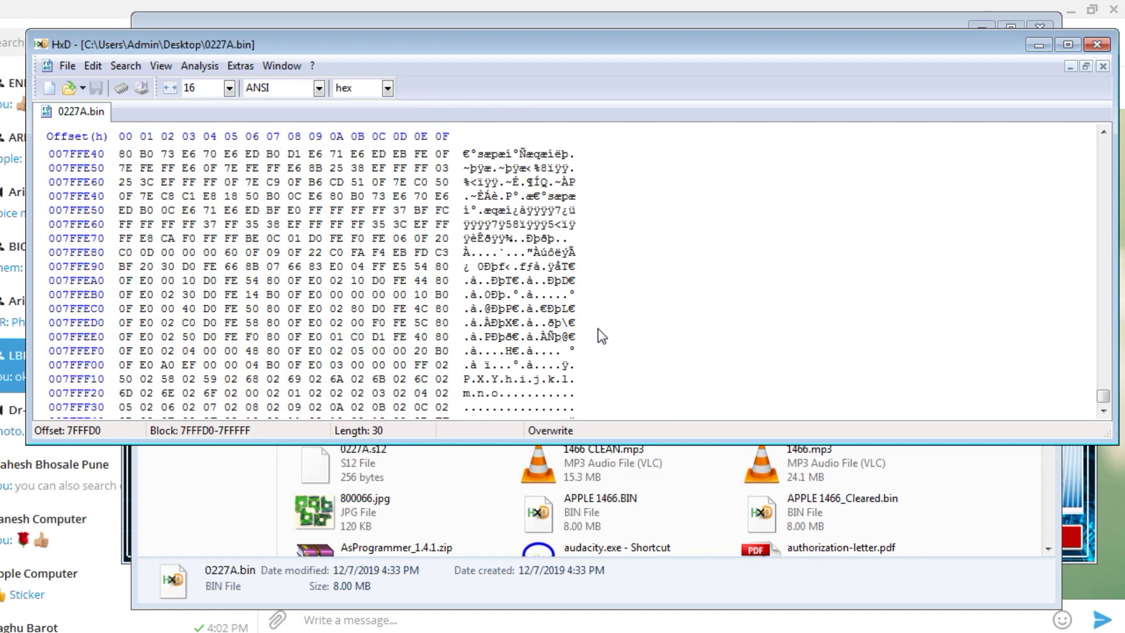
drag(1103, 396, 1113, 144)
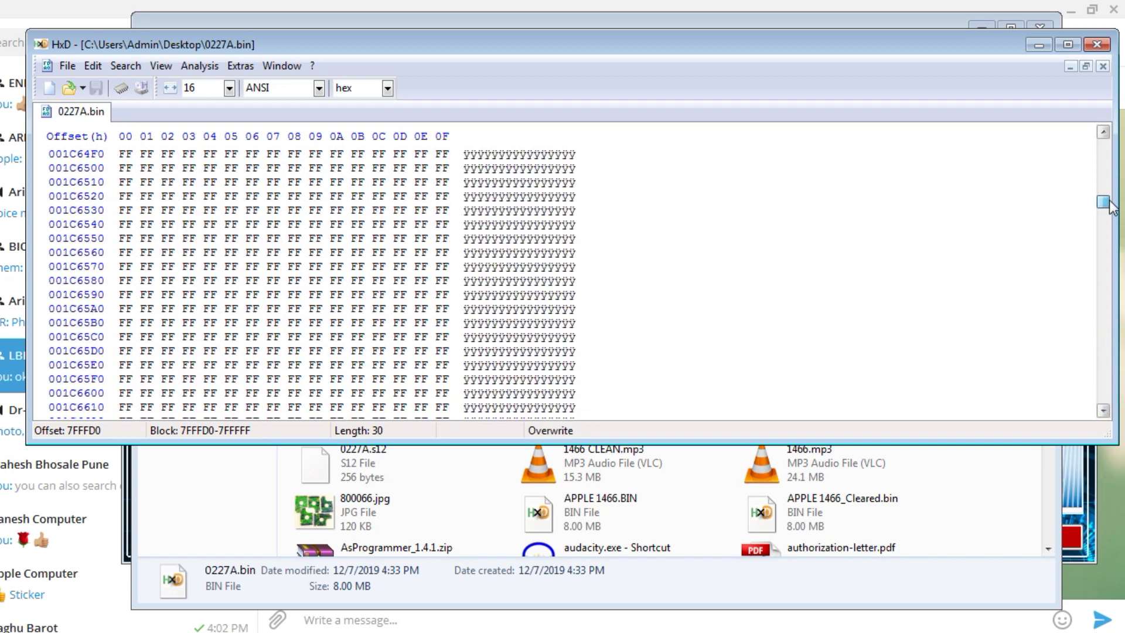
click(778, 24)
Step: Close the update utility's success dialog and show HxD's 0227A.bin as a floating window
click(982, 30)
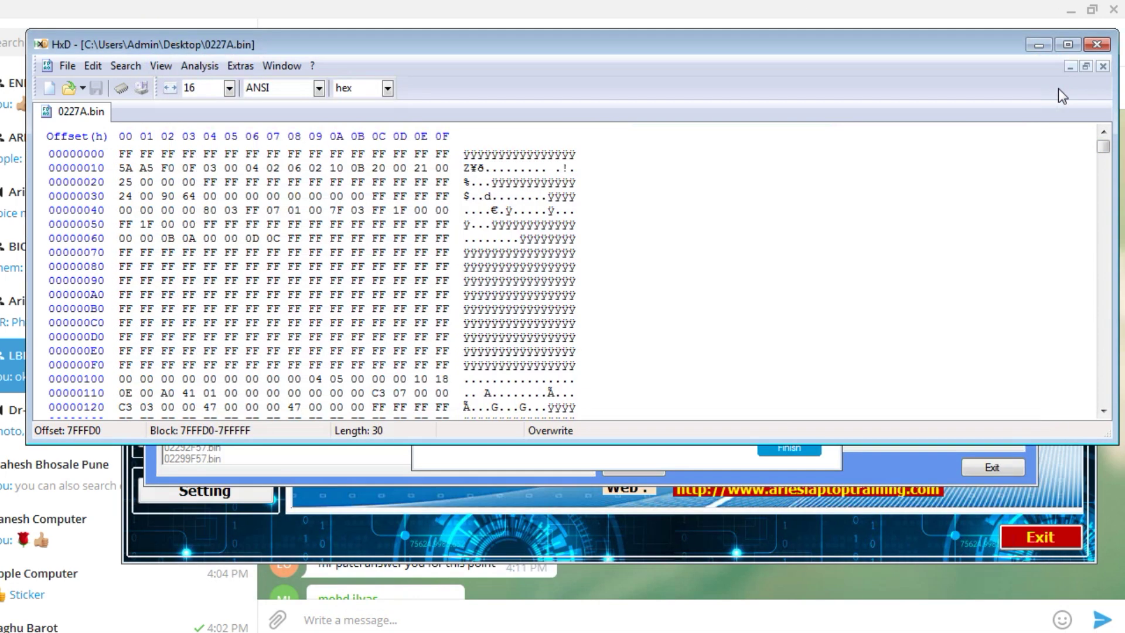
click(1046, 51)
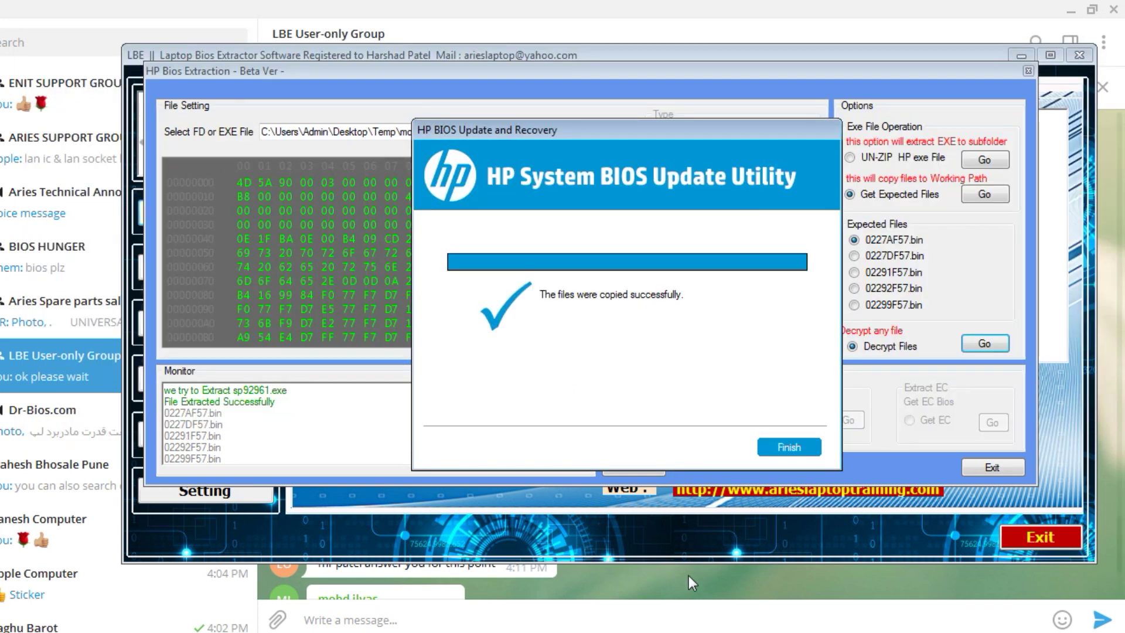
click(782, 445)
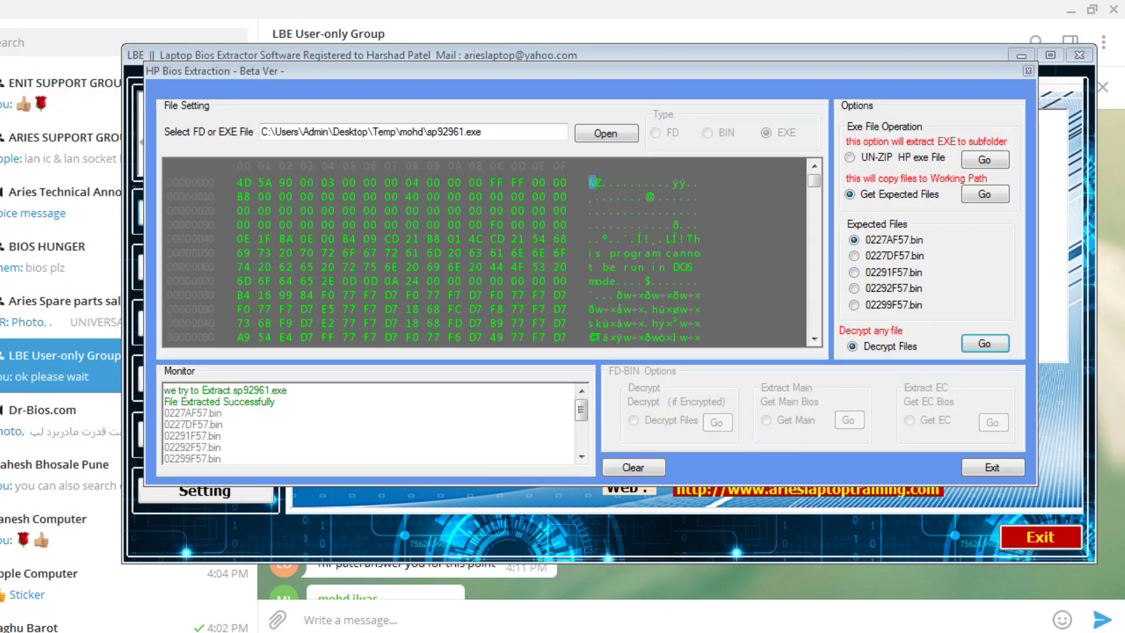
key(alt+Tab)
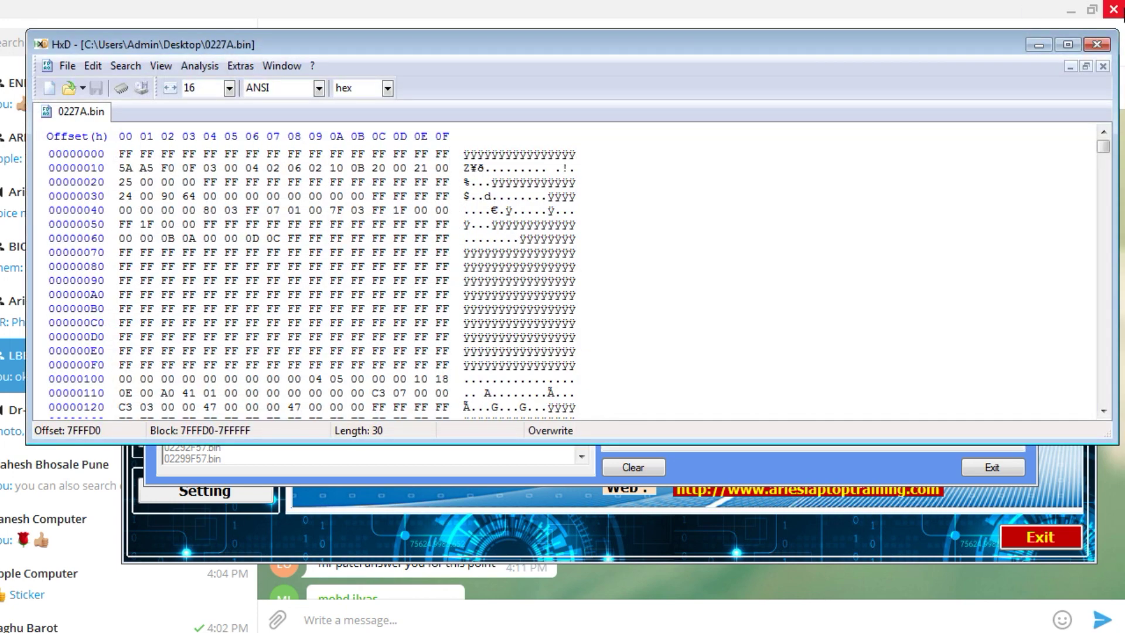
click(1070, 45)
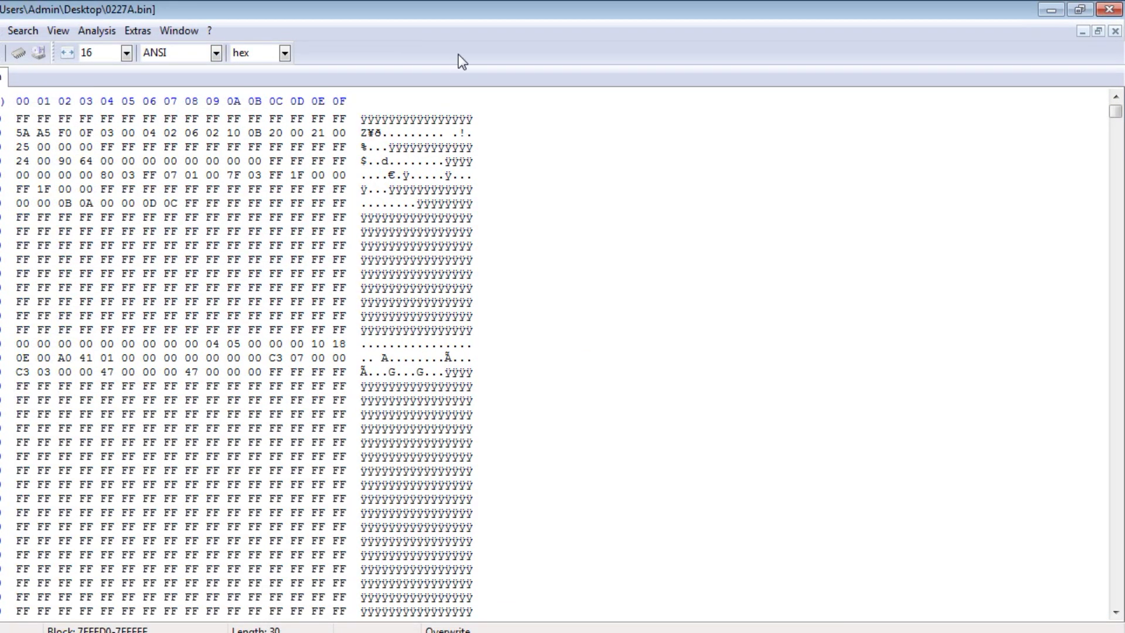
double_click(464, 12)
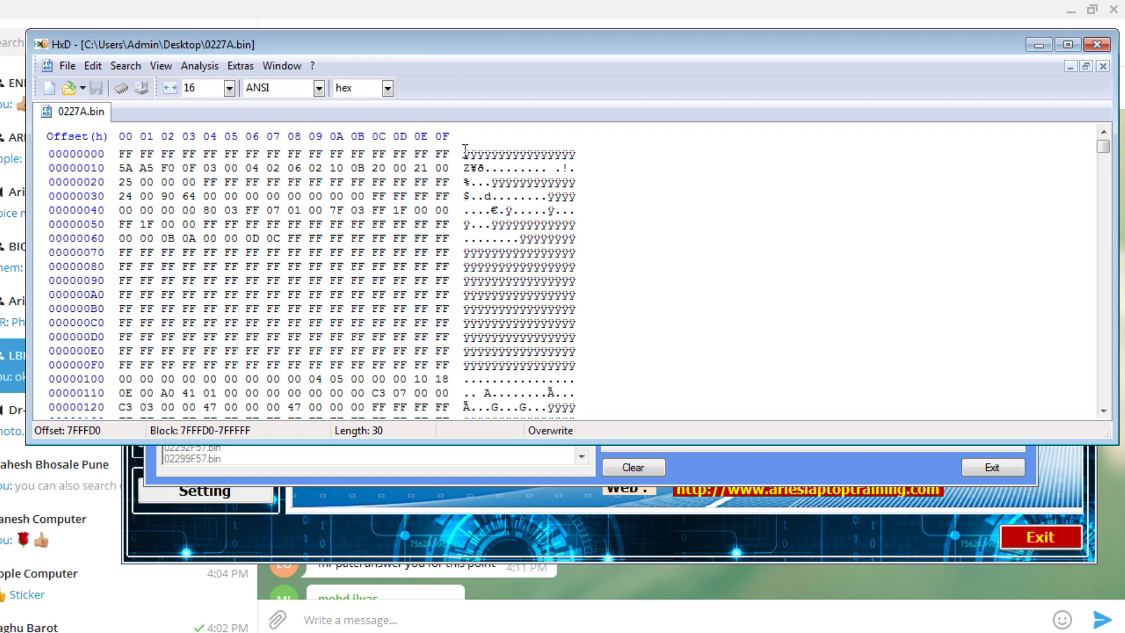
Step: Find 'bid' in all directions through 0227A.bin, landing on offset 2243DA
click(132, 68)
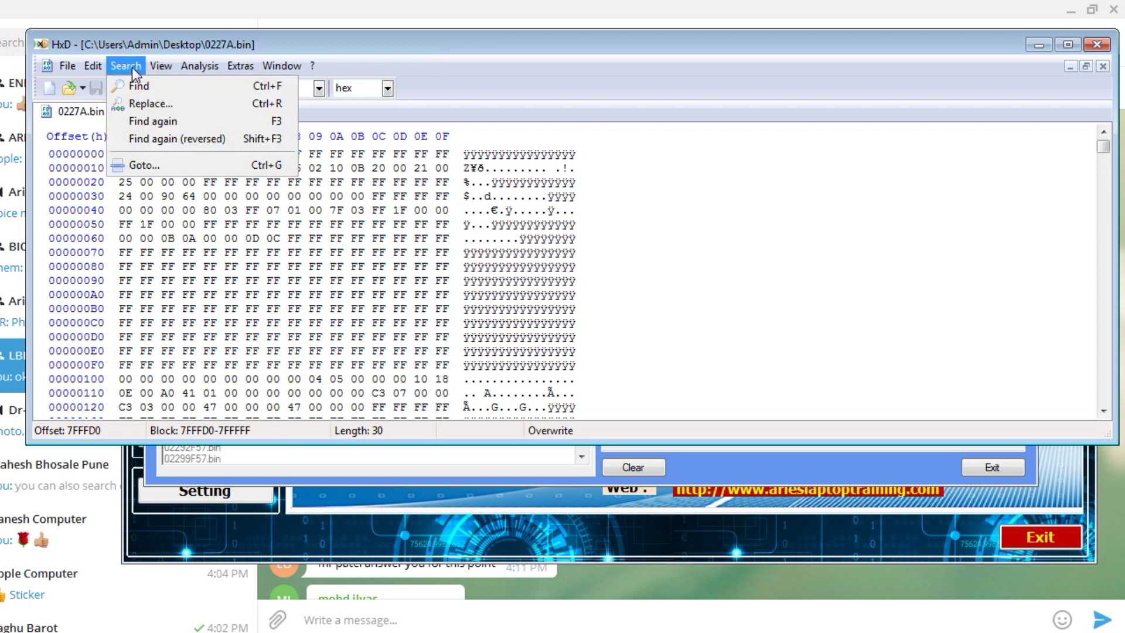
click(139, 85)
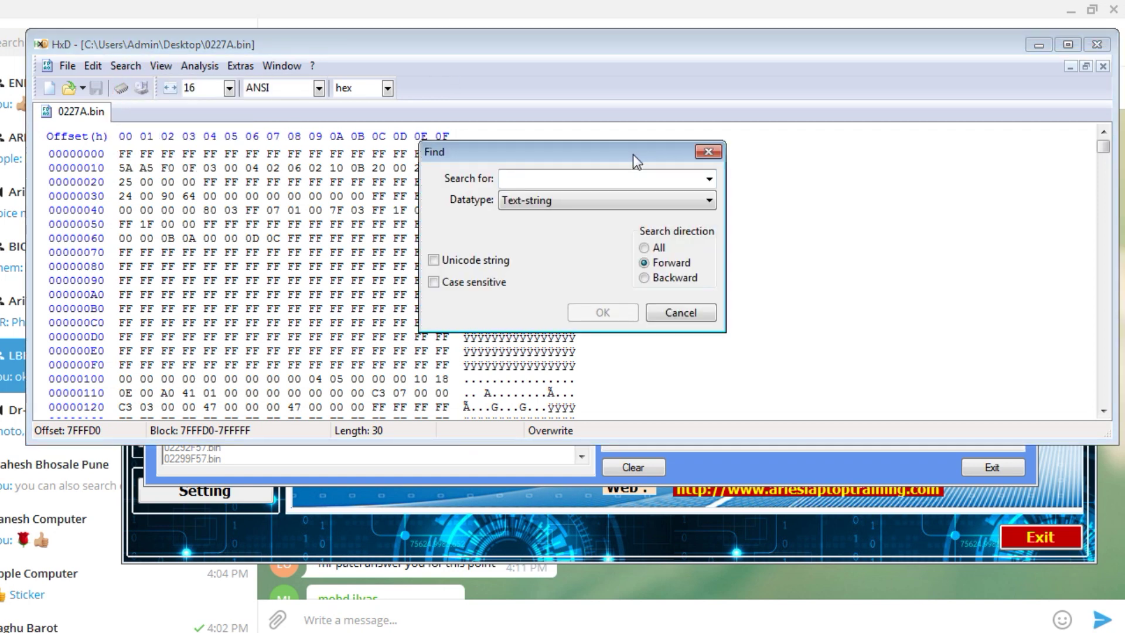
text(bid)
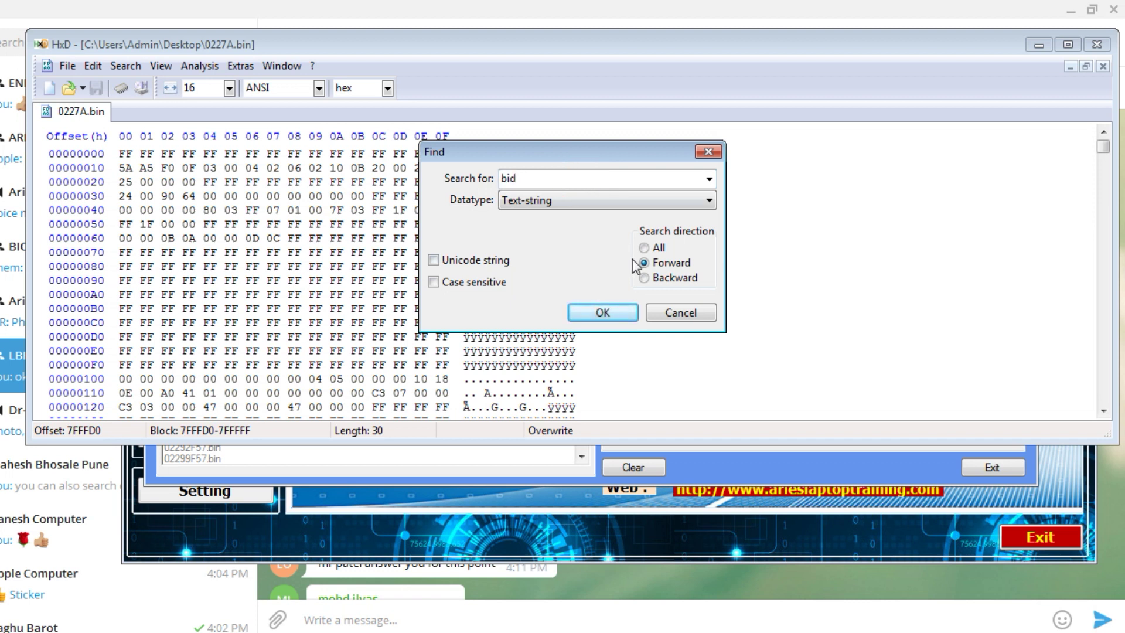
click(646, 250)
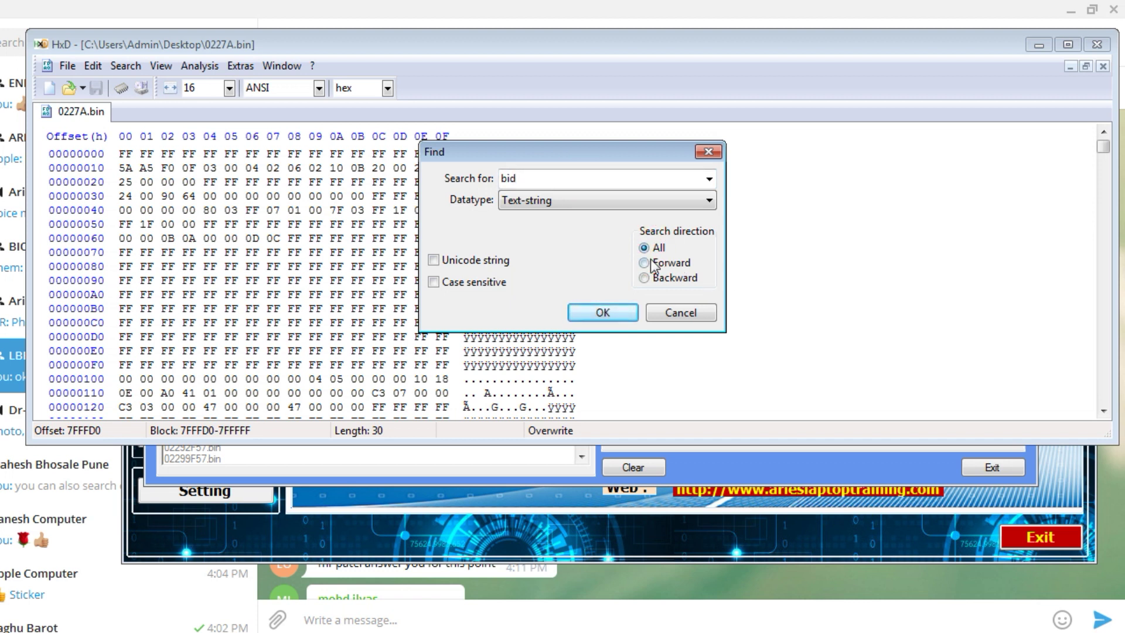
click(602, 313)
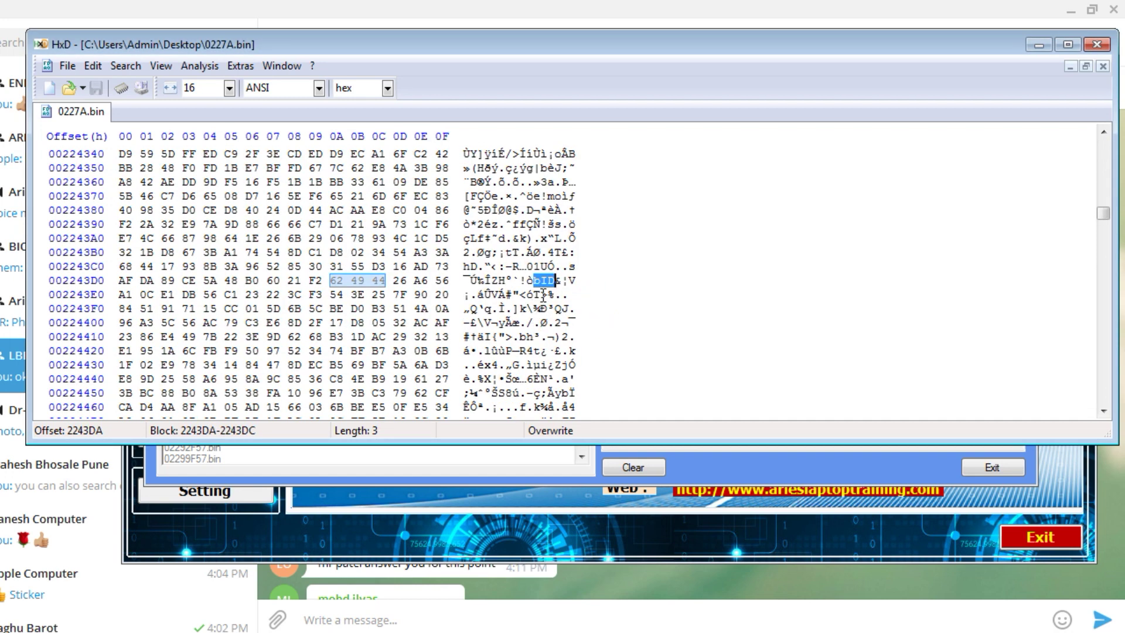
Step: Jump to the BID match at 7FEC21, select the 0227A board ID, then minimize HxD
key(F3)
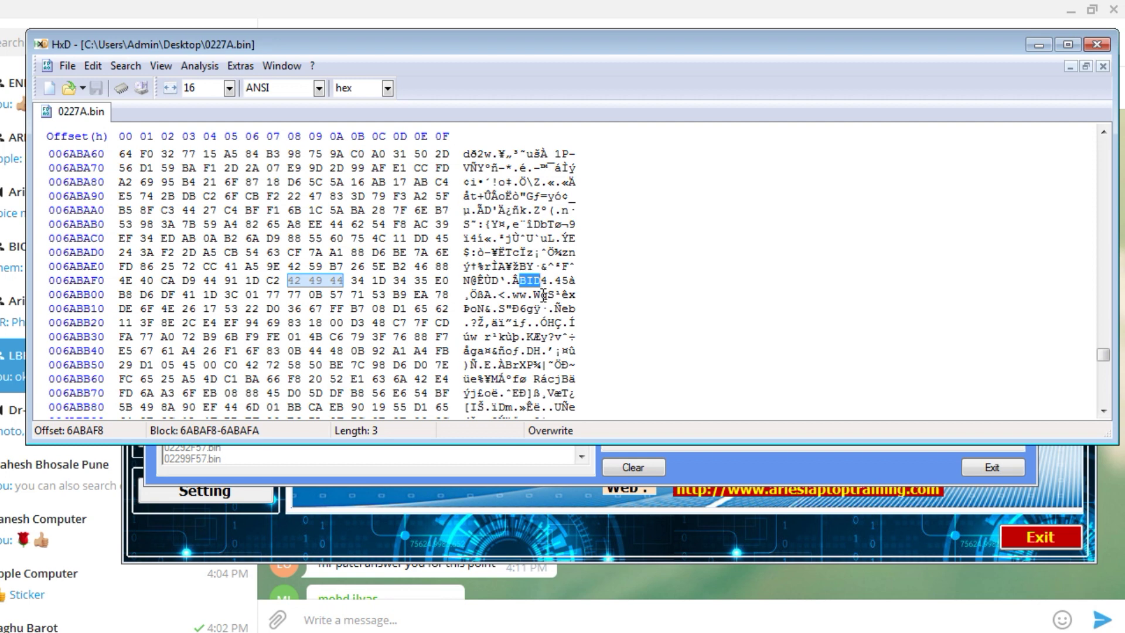
key(F3)
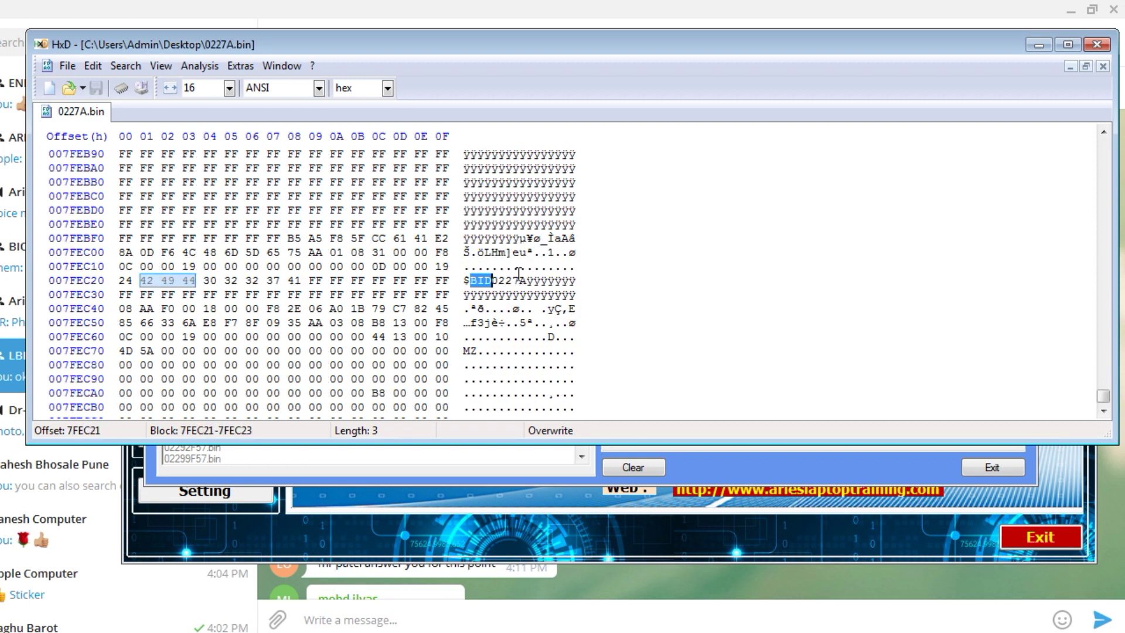
drag(526, 281, 492, 282)
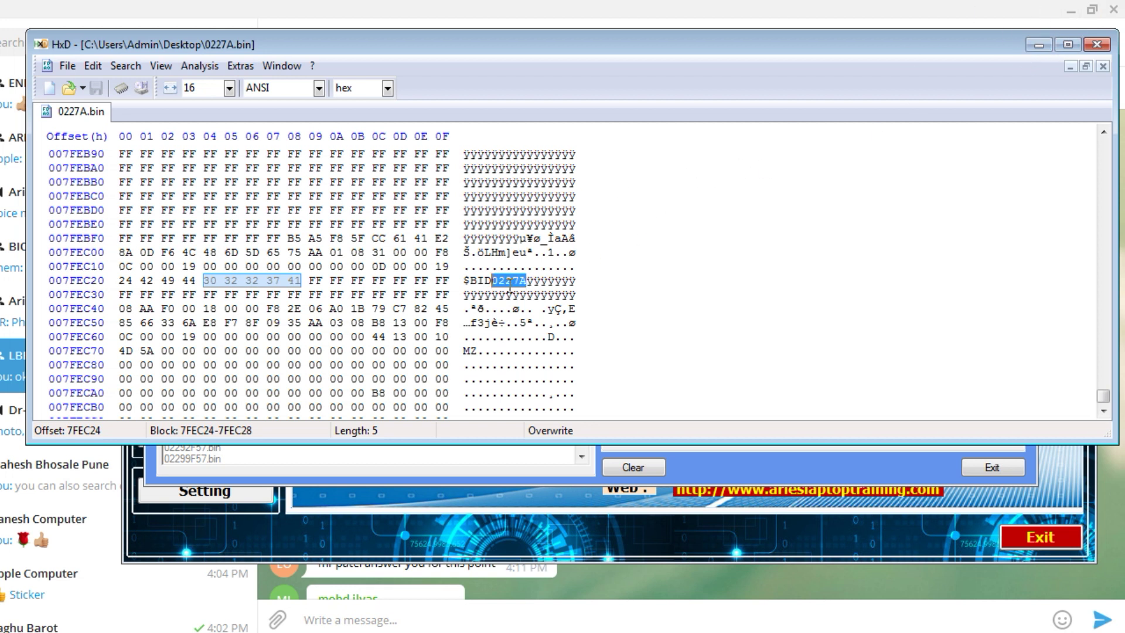
click(1039, 44)
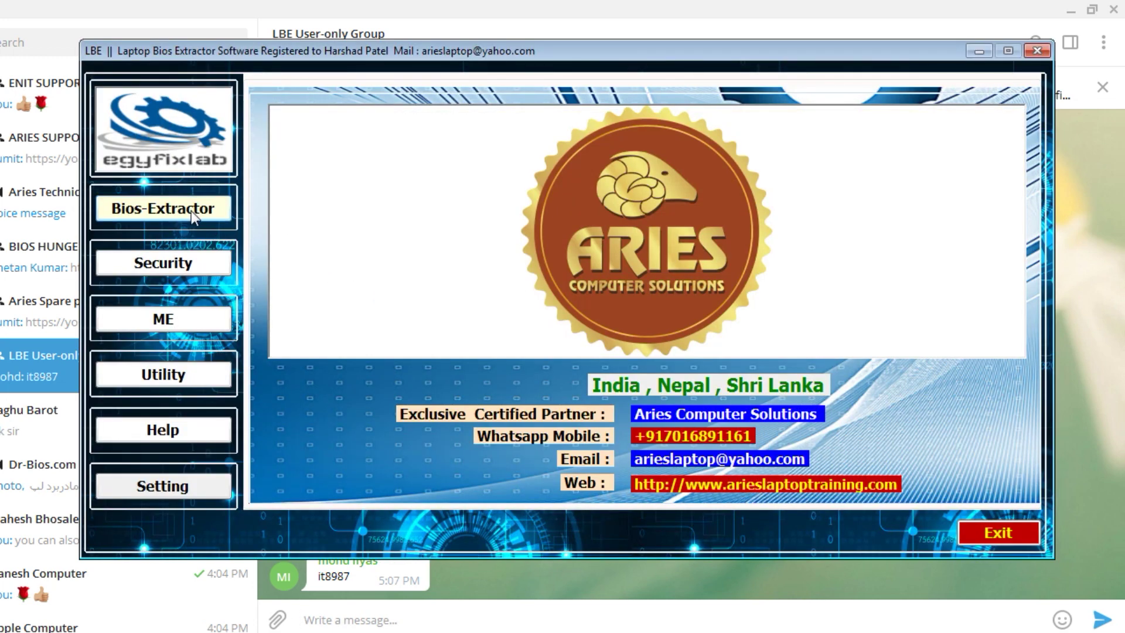
Step: Open the Bios-Extractor options menu in LBE
click(191, 211)
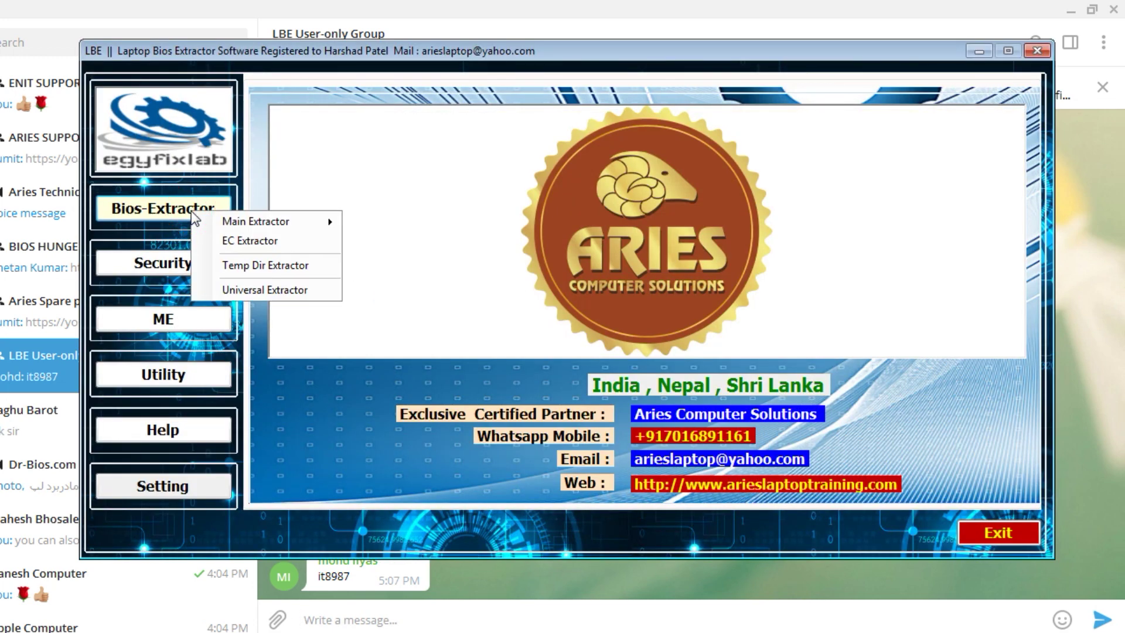
Step: Open the EC Extractor and load 0227A.bin from the Desktop to show its hex
click(239, 240)
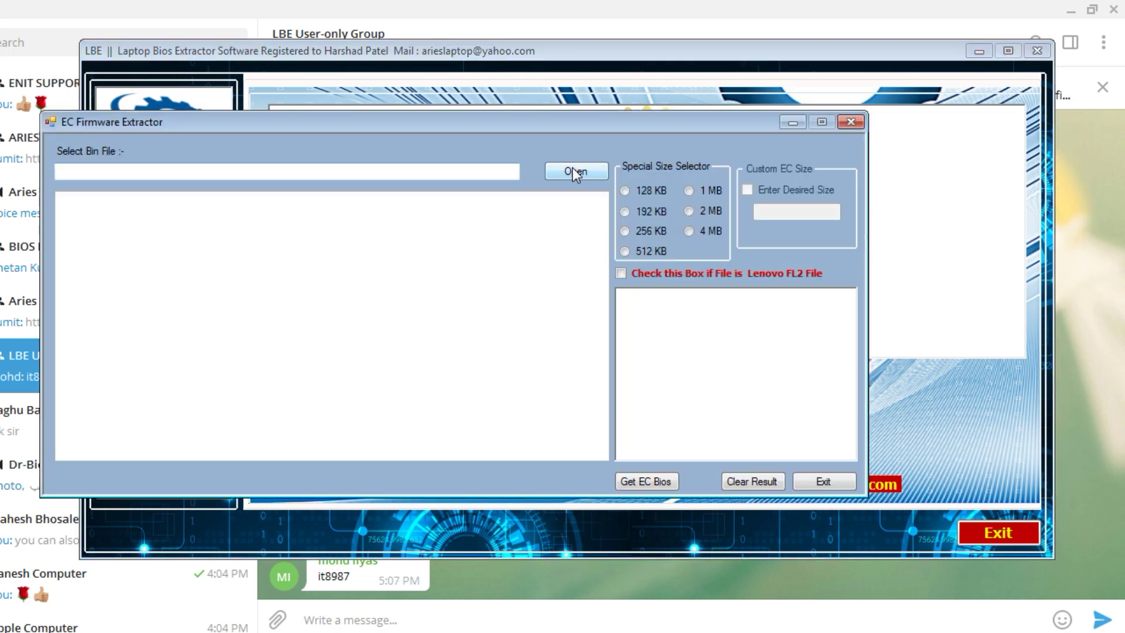
click(574, 169)
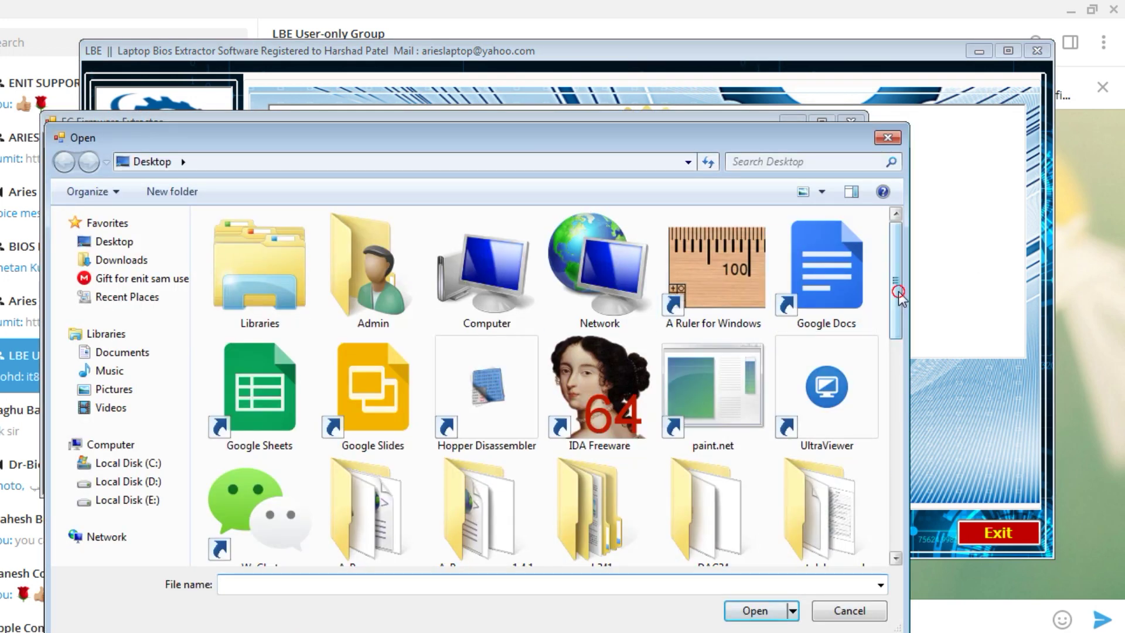
drag(897, 294, 897, 367)
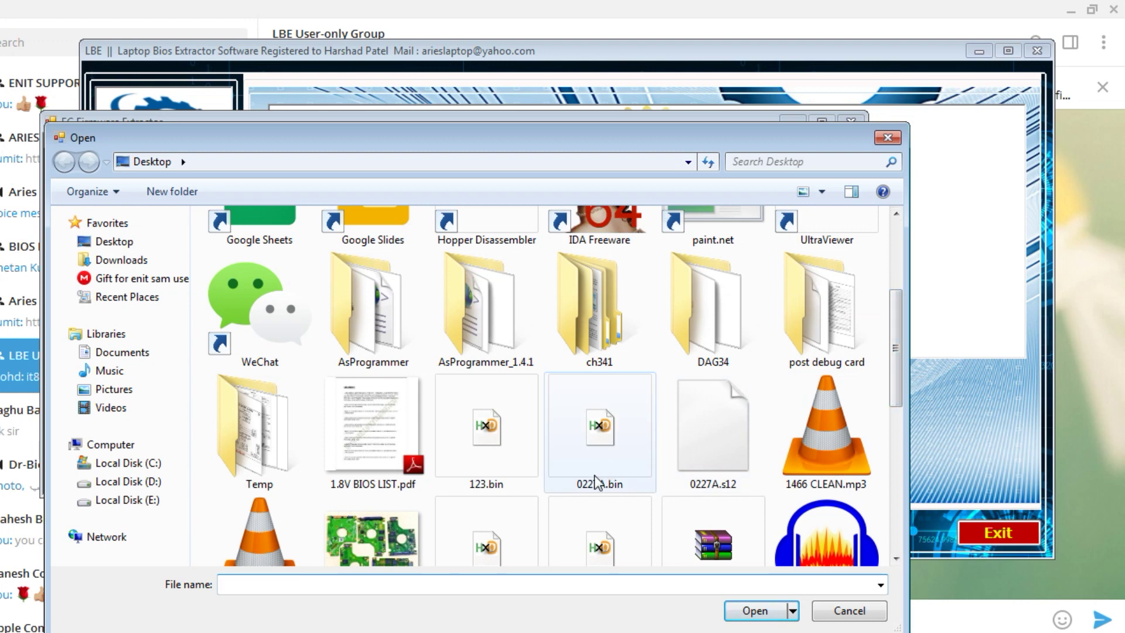
click(605, 475)
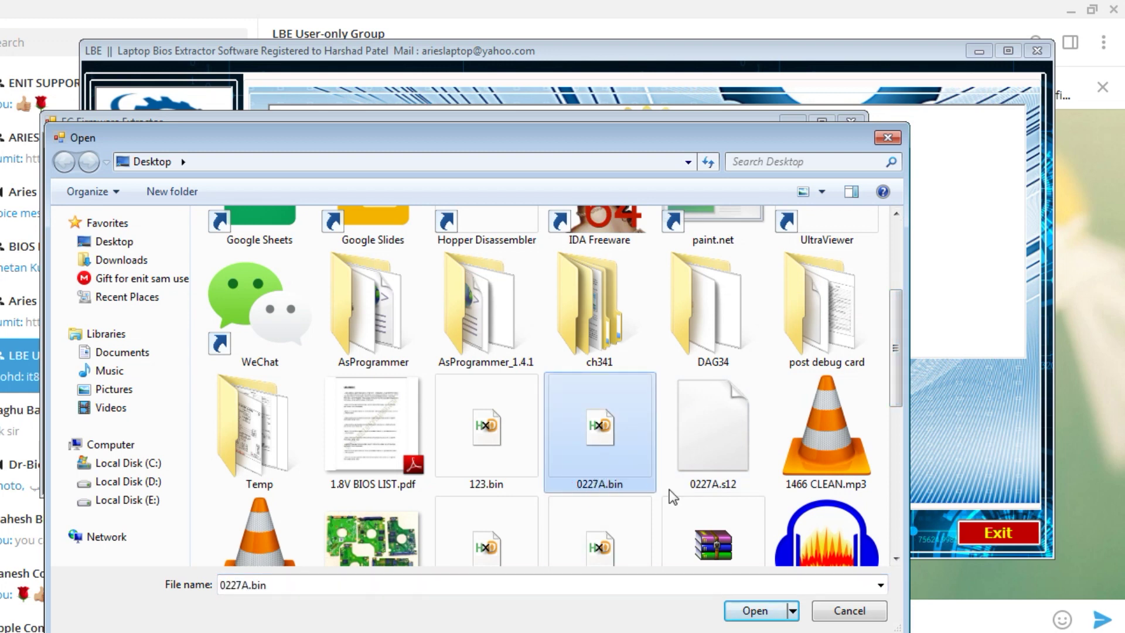
click(753, 608)
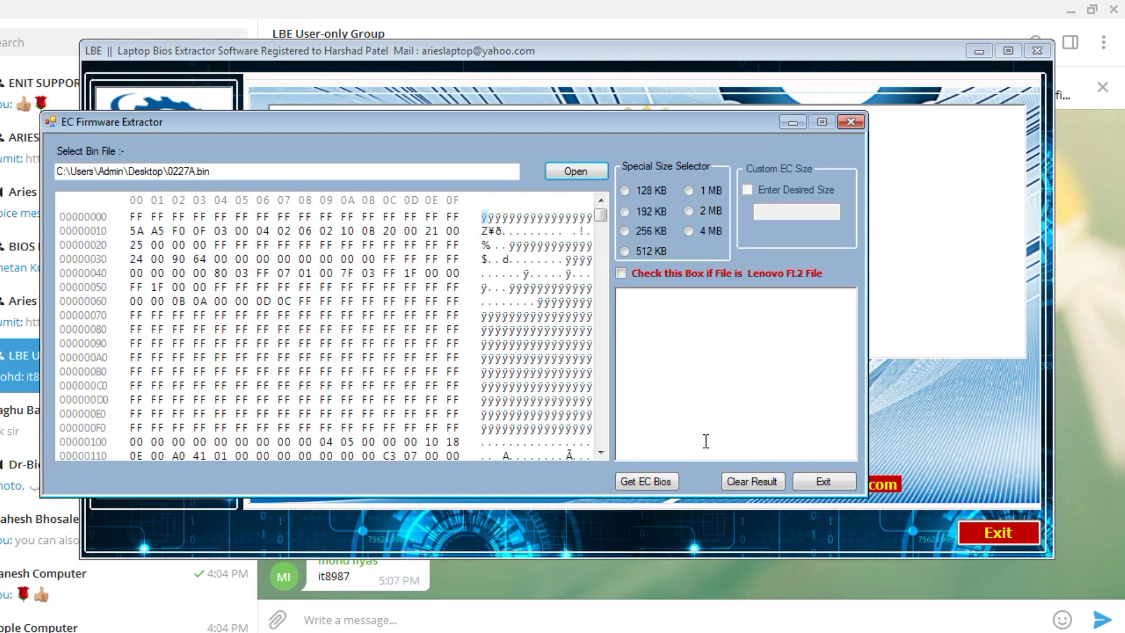
Step: Extract the ITE IT8587E EC firmware to ITE_EC_IT8587E.Bin and copy that Desktop file
click(657, 483)
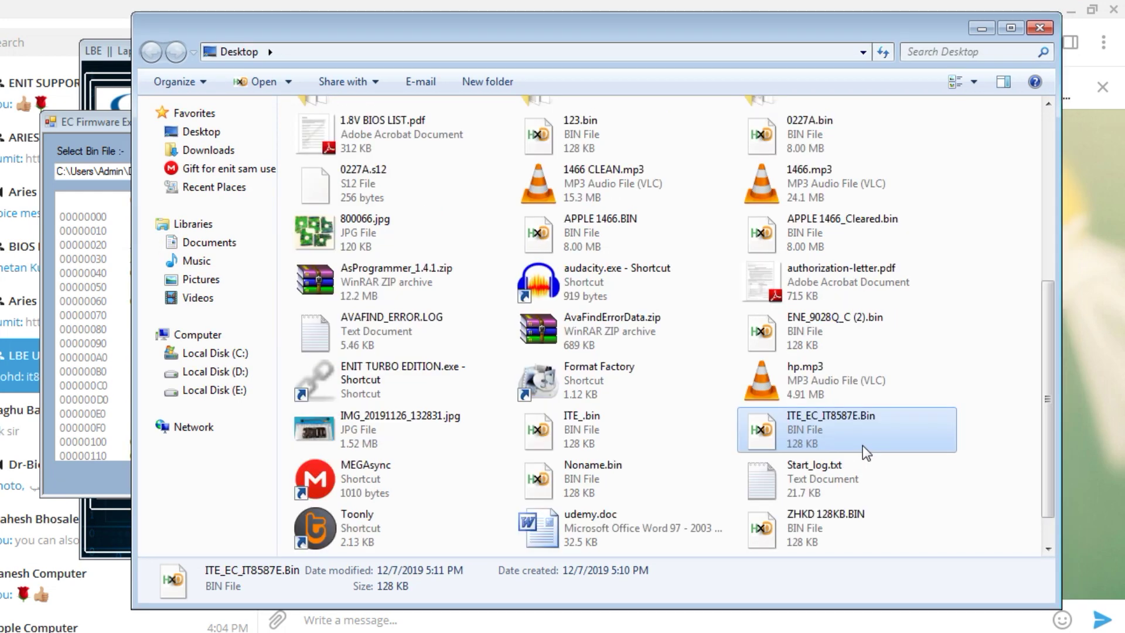
right_click(826, 432)
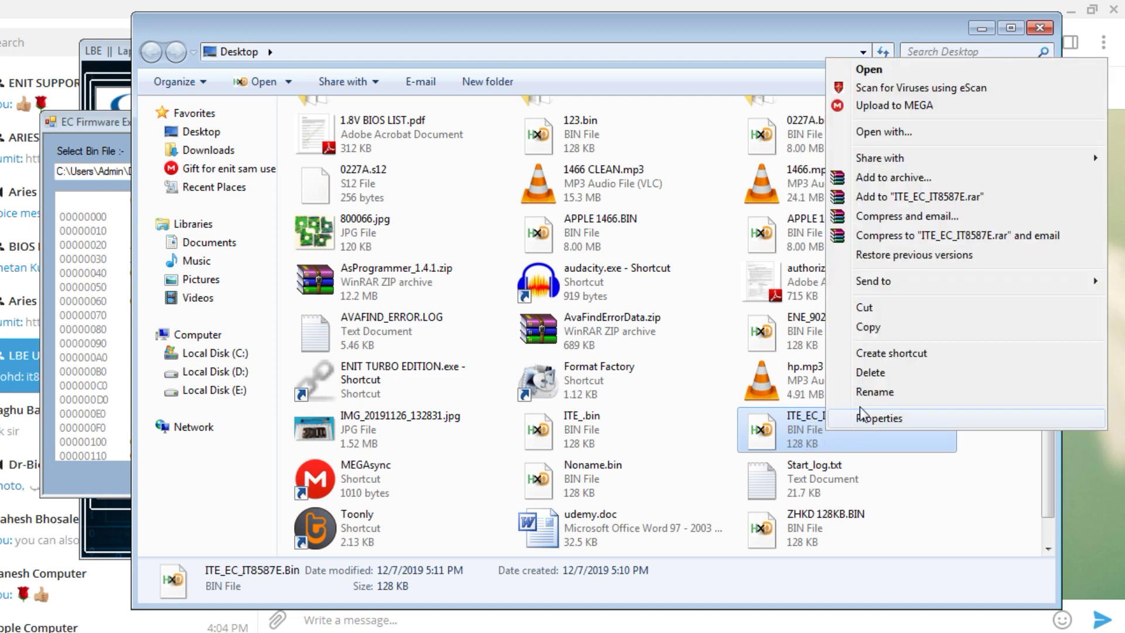
click(870, 325)
click(1093, 407)
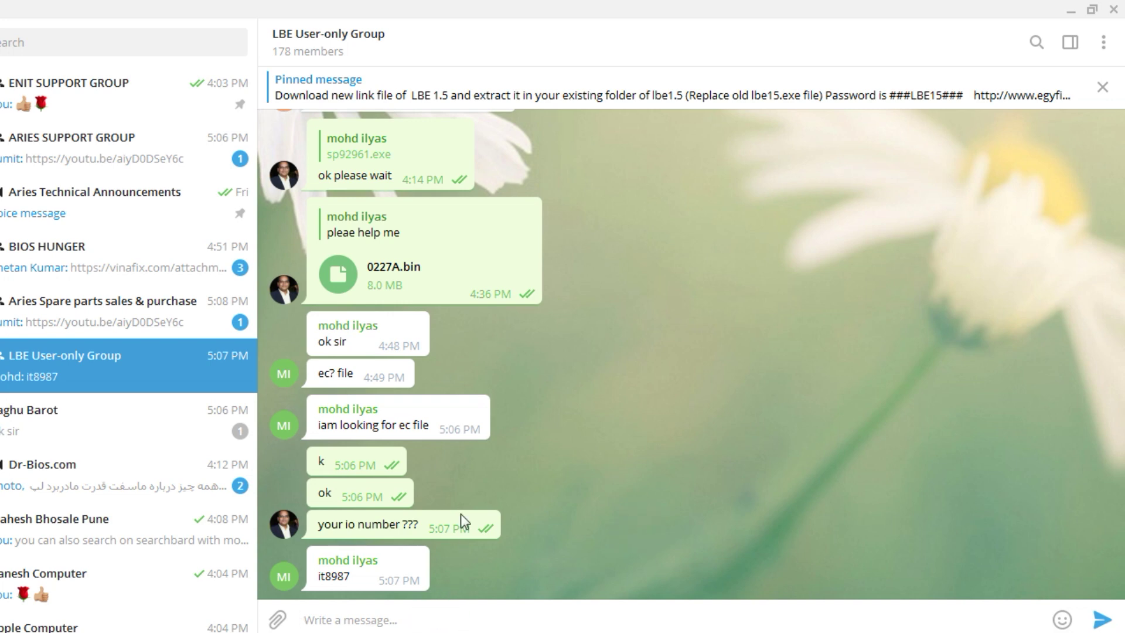
Step: Paste ITE_EC_IT8587E.Bin into the LBE User-only Group chat and send it
key(ctrl+v)
click(648, 401)
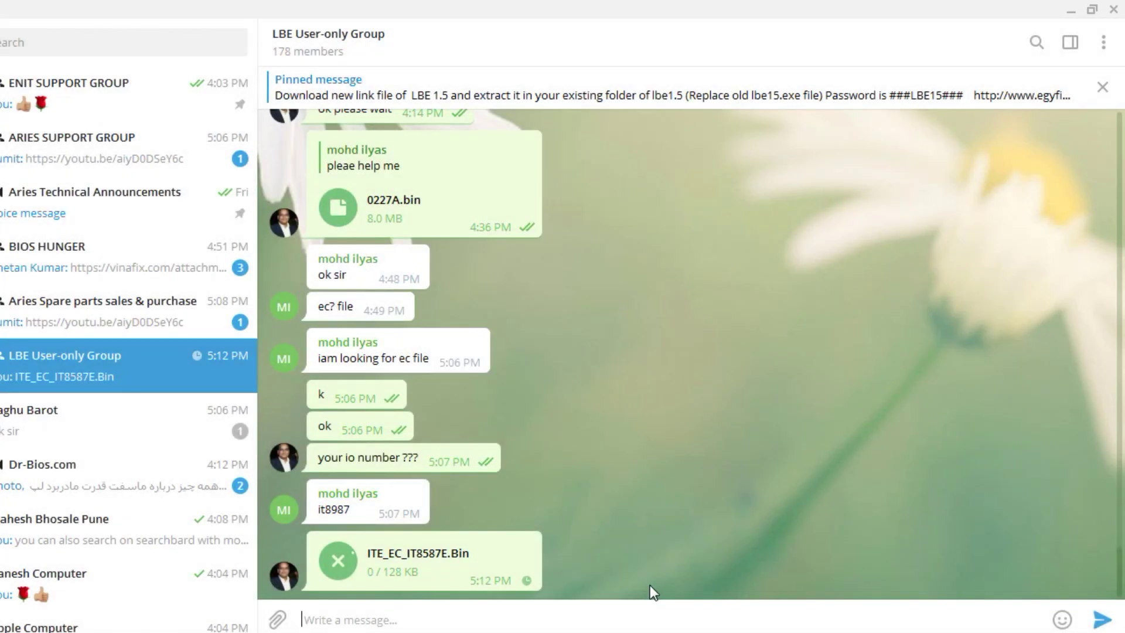